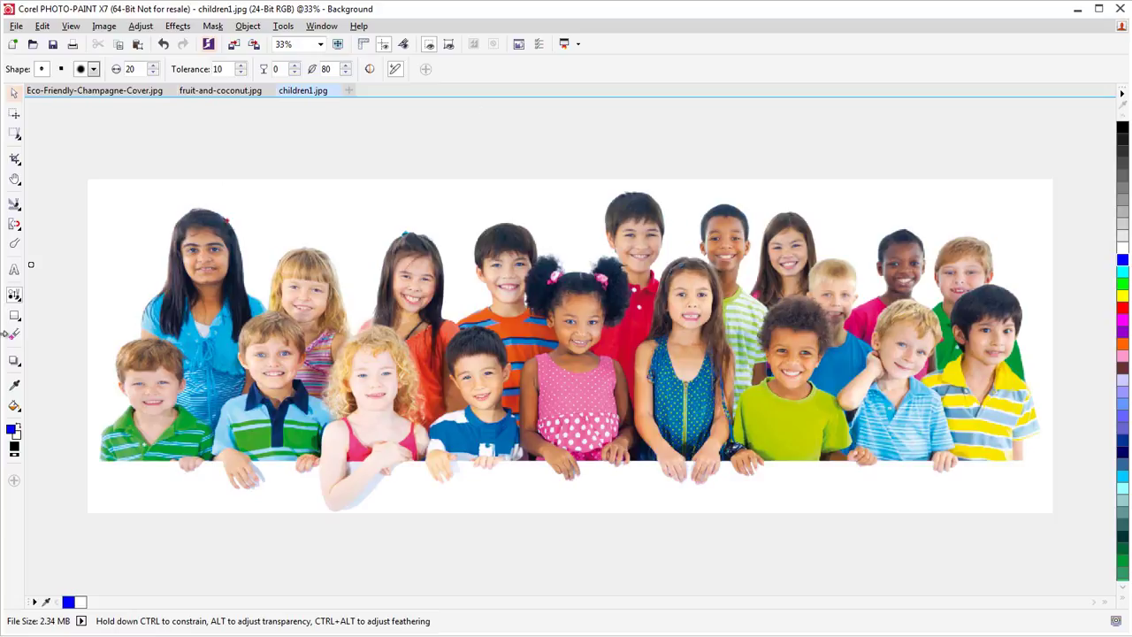
Use the Image Sprayer with the cartoon animals image list at size 100 to spray a short row below the children at the photo's lower left
click(16, 297)
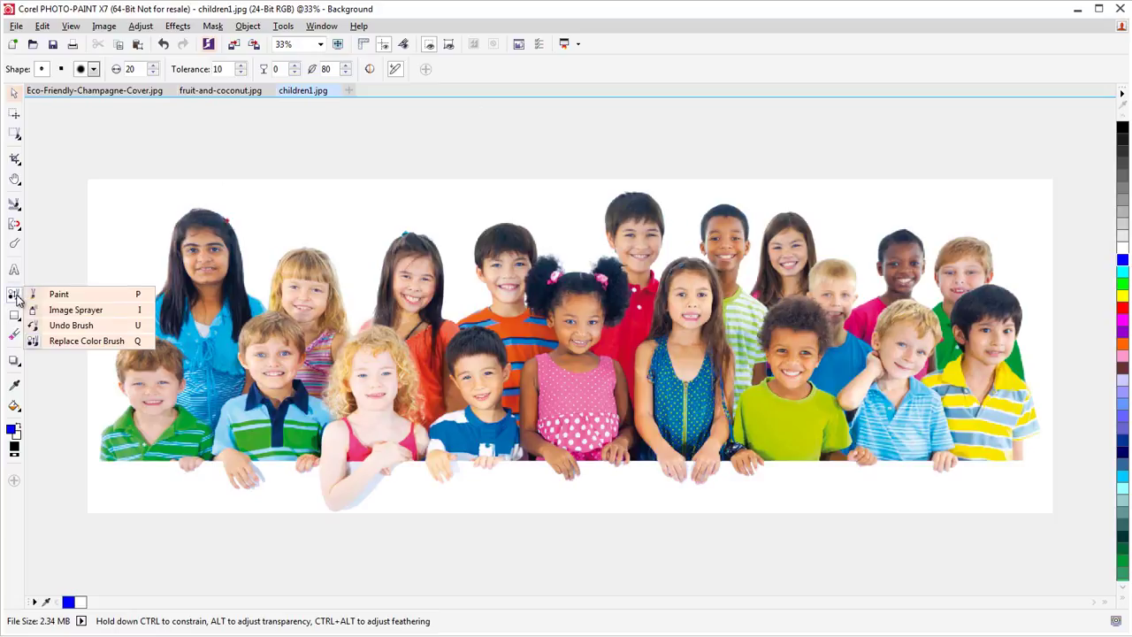
click(76, 310)
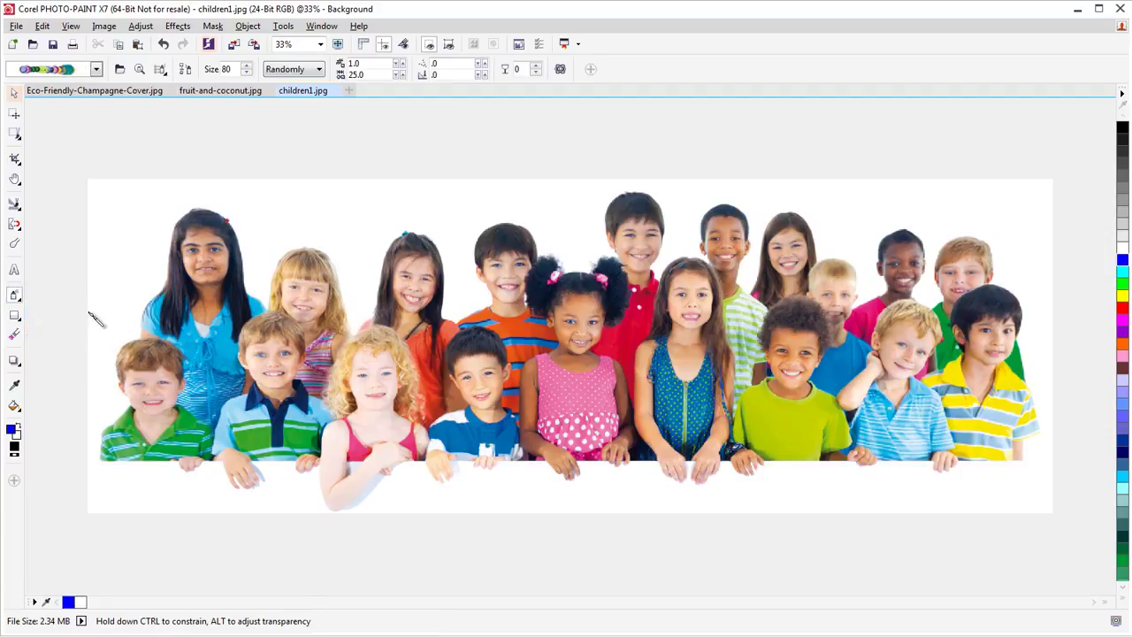
click(95, 69)
mouse_move(154, 113)
mouse_down()
mouse_move(161, 295)
mouse_move(156, 88)
mouse_up()
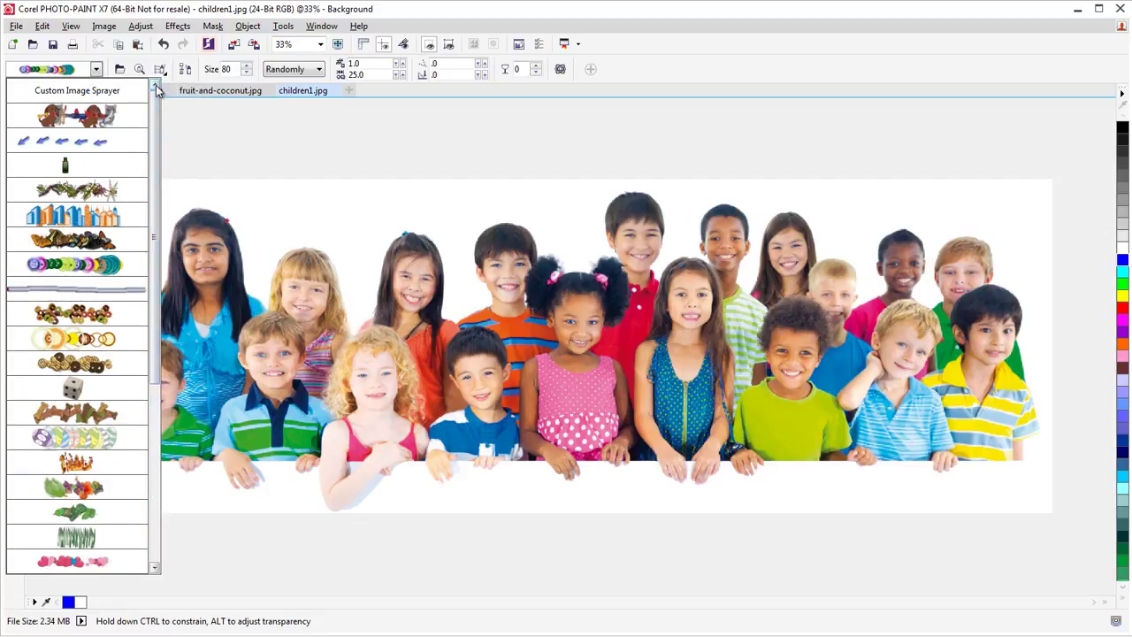
click(84, 117)
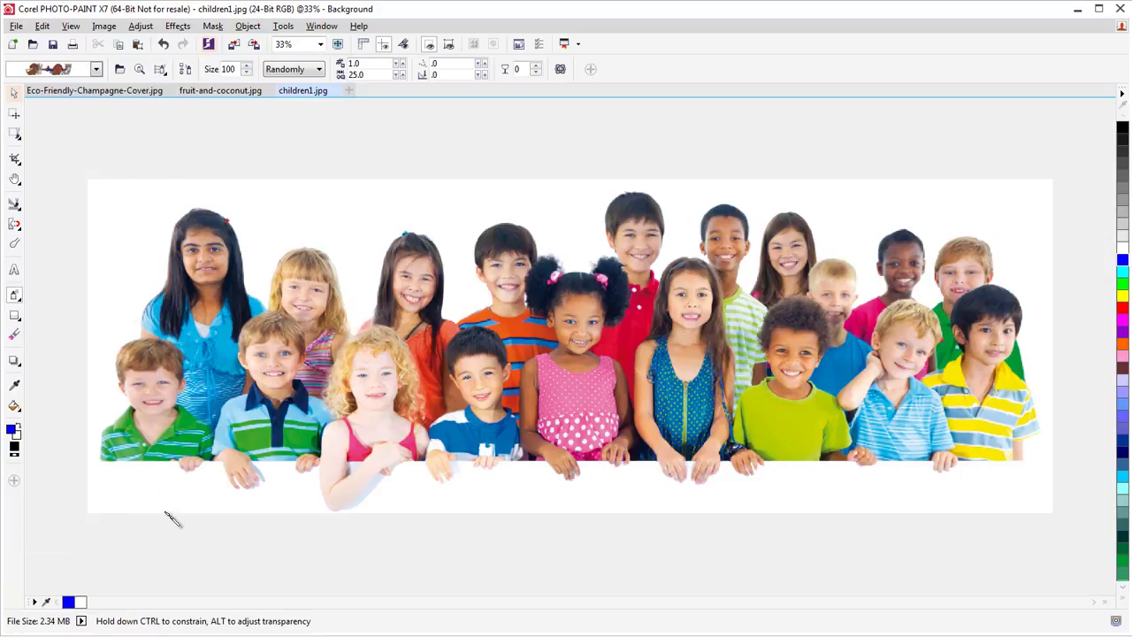
drag(121, 487, 239, 491)
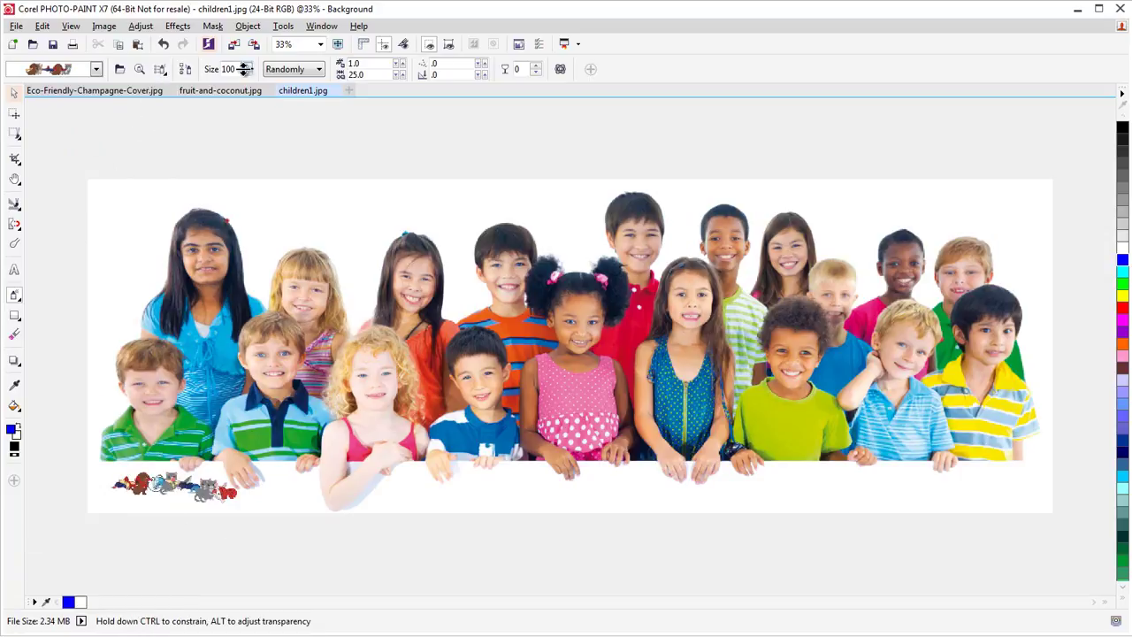
Spray larger animals below the middle children at size 253, plus a scattered row farther right with the spread set to 40.0
drag(247, 73, 254, 12)
mouse_move(283, 488)
mouse_down()
mouse_move(488, 479)
mouse_move(575, 483)
mouse_up()
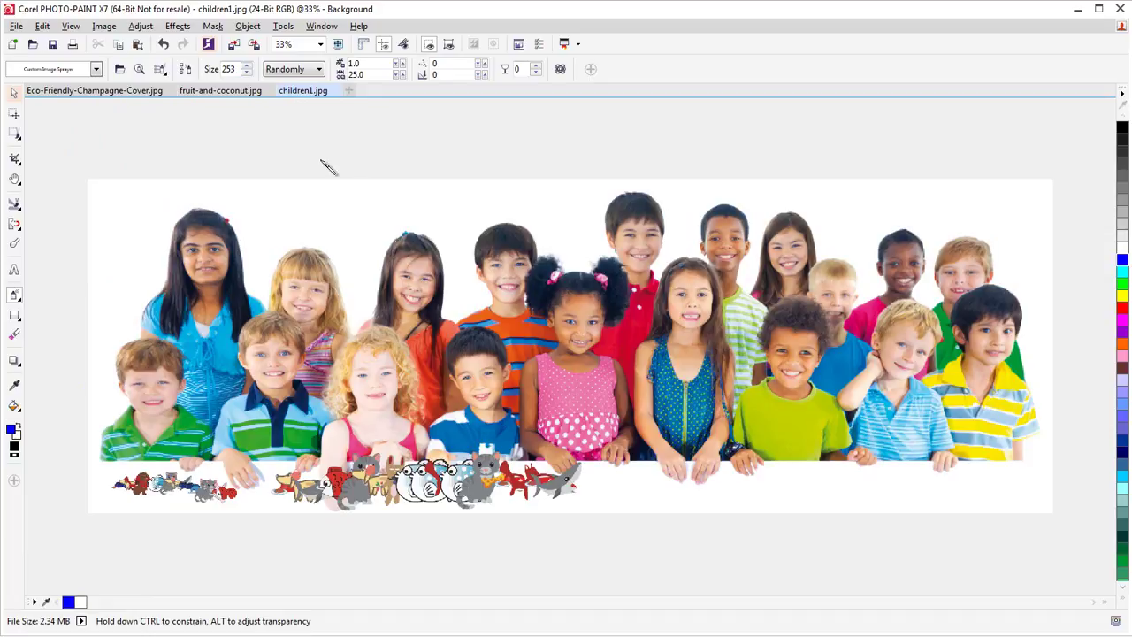
drag(483, 65, 488, 35)
mouse_move(616, 460)
mouse_down()
mouse_move(681, 483)
mouse_move(722, 505)
mouse_move(810, 505)
mouse_move(862, 506)
mouse_up()
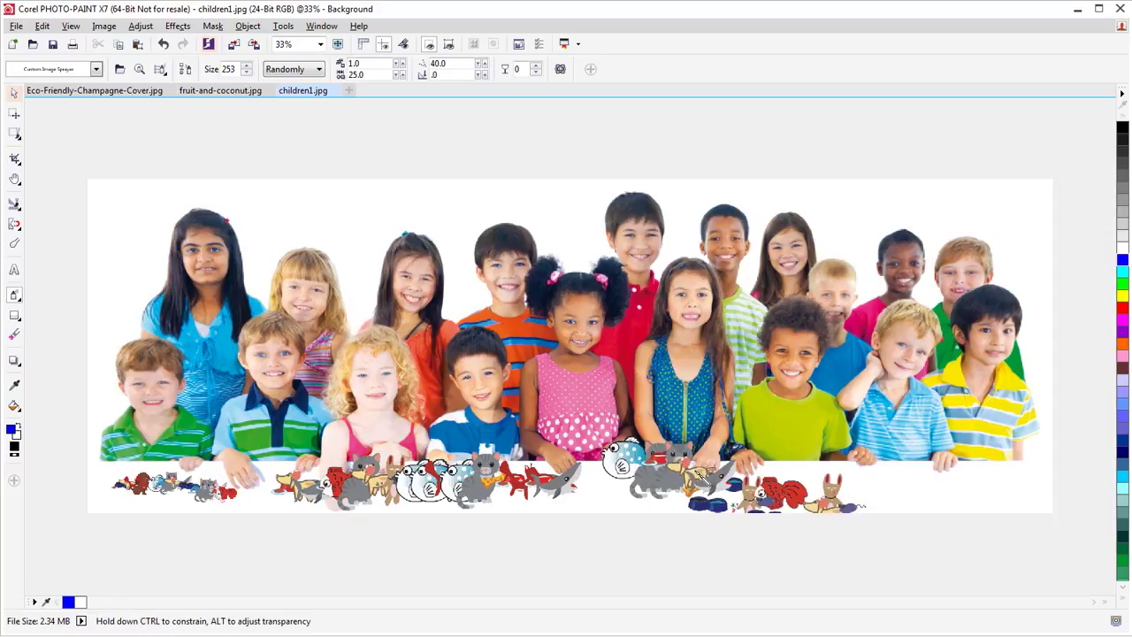
Set the image choice to Sequentially and spray animals above the girl with long dark hair and the orange top
click(316, 70)
click(306, 99)
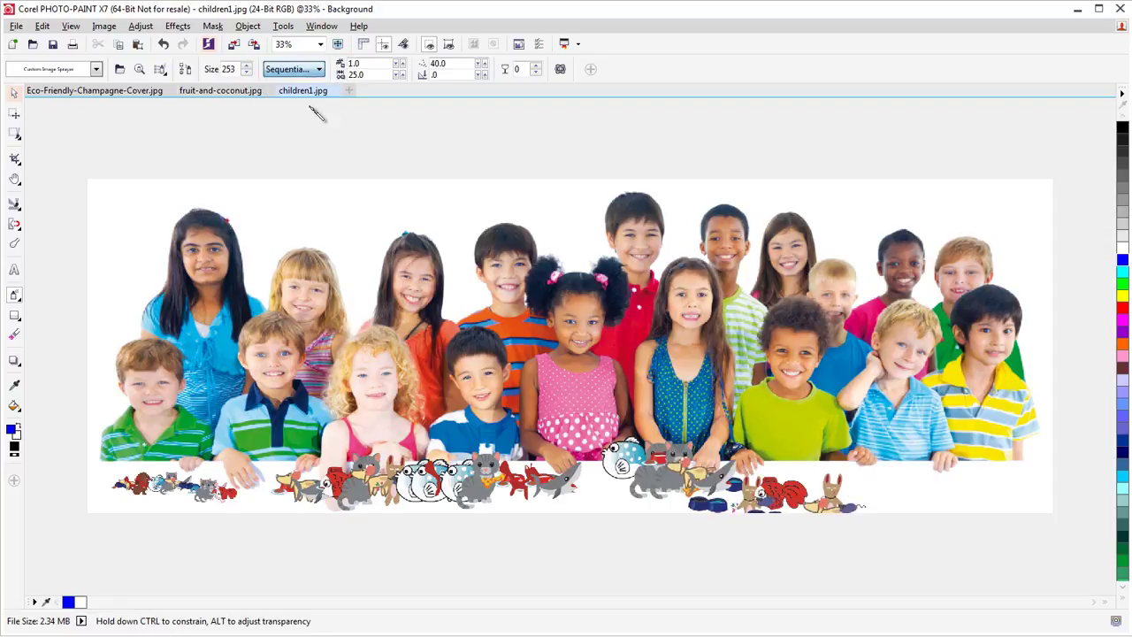
drag(324, 215, 535, 237)
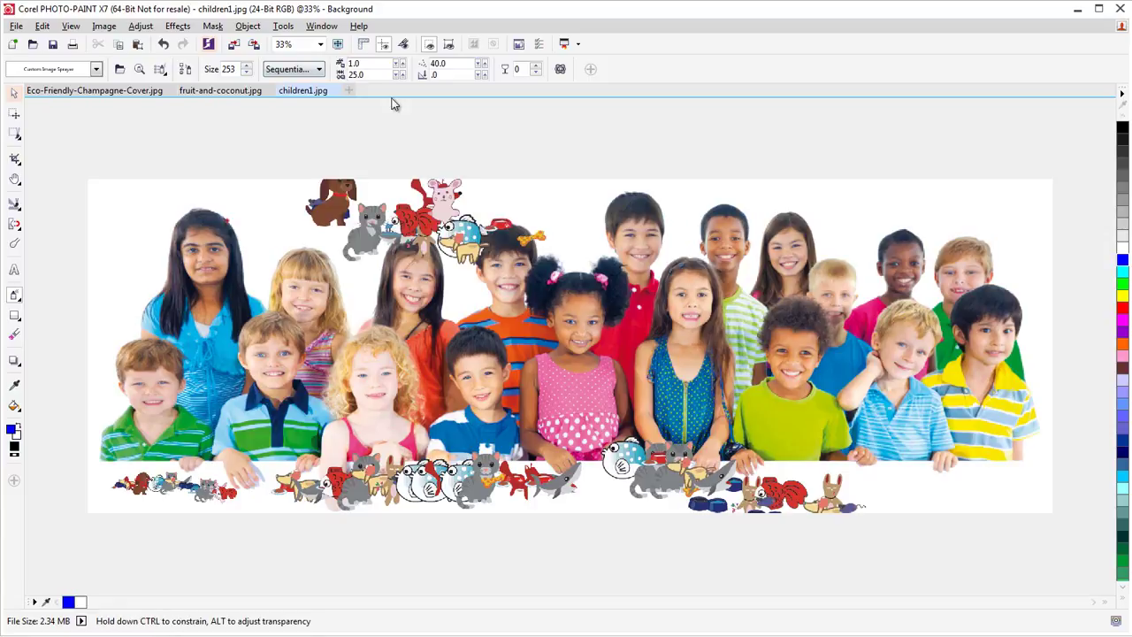
Set the image choice to By Direction and spray animals across the upper right heads and over the front-row children at the lower left
click(308, 73)
click(306, 110)
drag(571, 212, 911, 252)
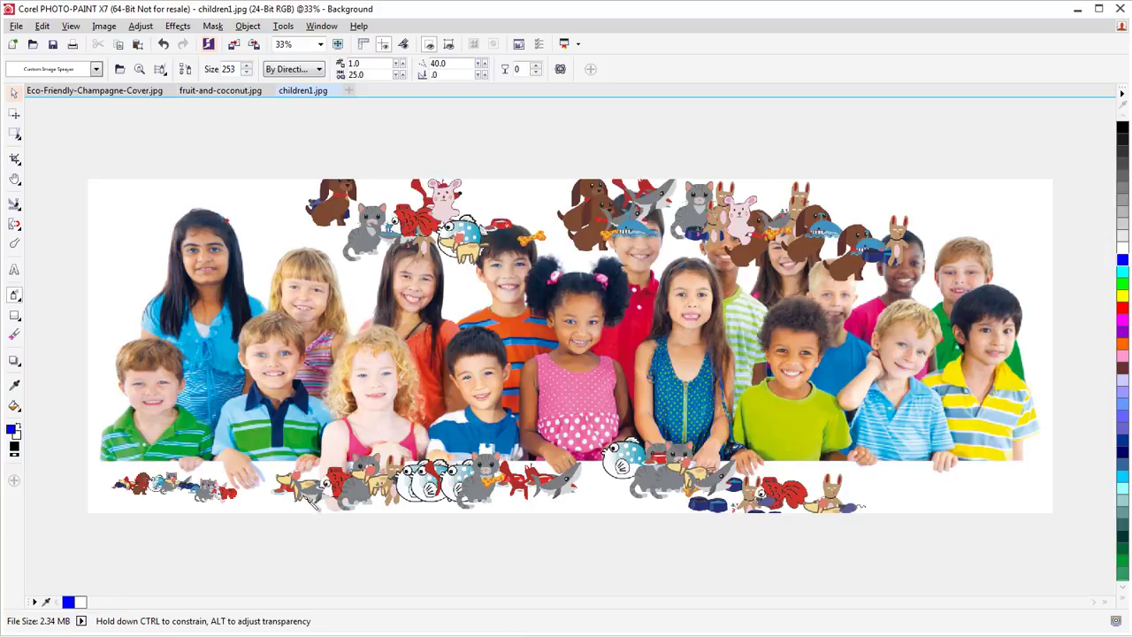
mouse_move(241, 442)
mouse_down()
mouse_move(275, 429)
mouse_move(389, 451)
mouse_up()
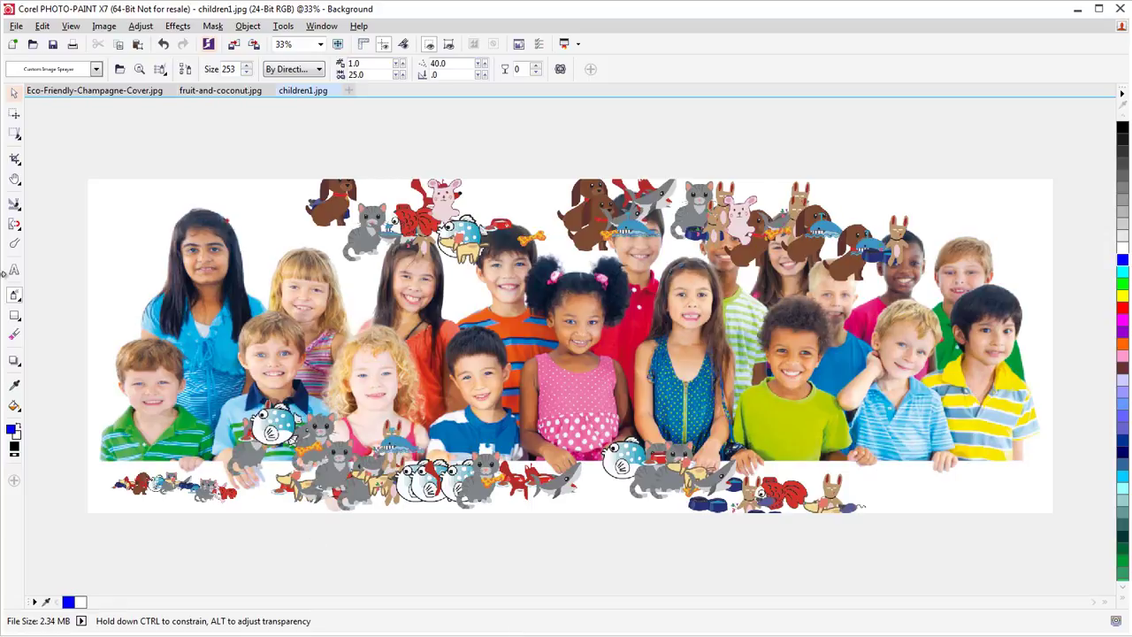
Try spraying the bottle image list diagonally across the middle of the group
click(50, 70)
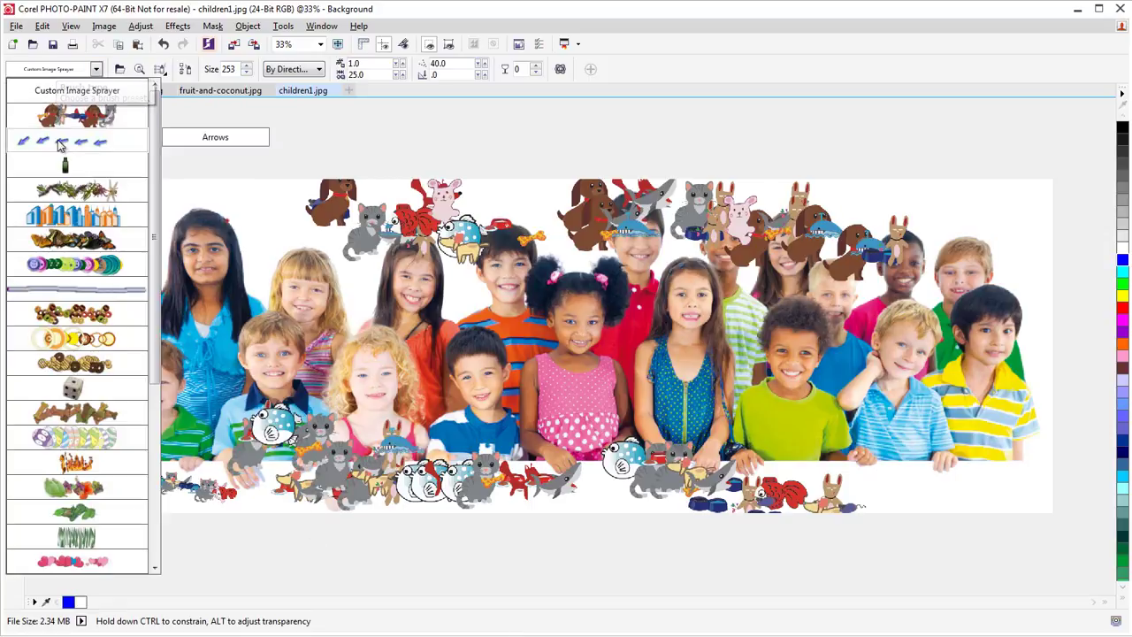
click(71, 168)
mouse_move(303, 276)
mouse_down()
mouse_move(527, 322)
mouse_move(569, 298)
mouse_move(710, 361)
mouse_move(712, 399)
mouse_up()
key(ctrl+z)
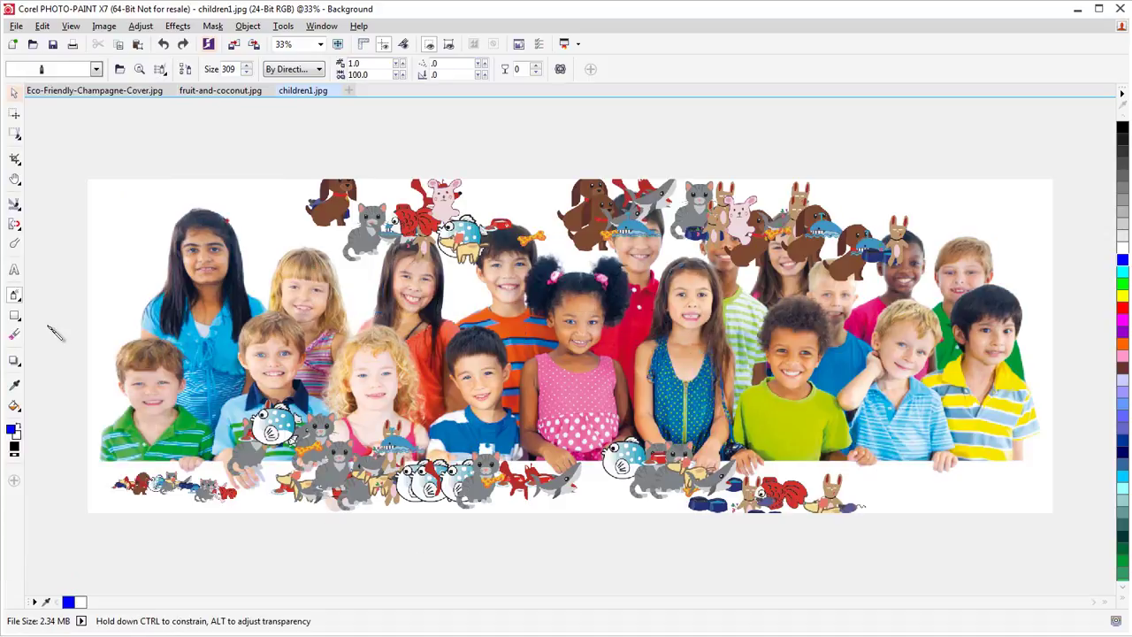
Spray the colourful buttons image list down the front of the blue dotted dress and as a necklace on the boy in the lime shirt
click(60, 69)
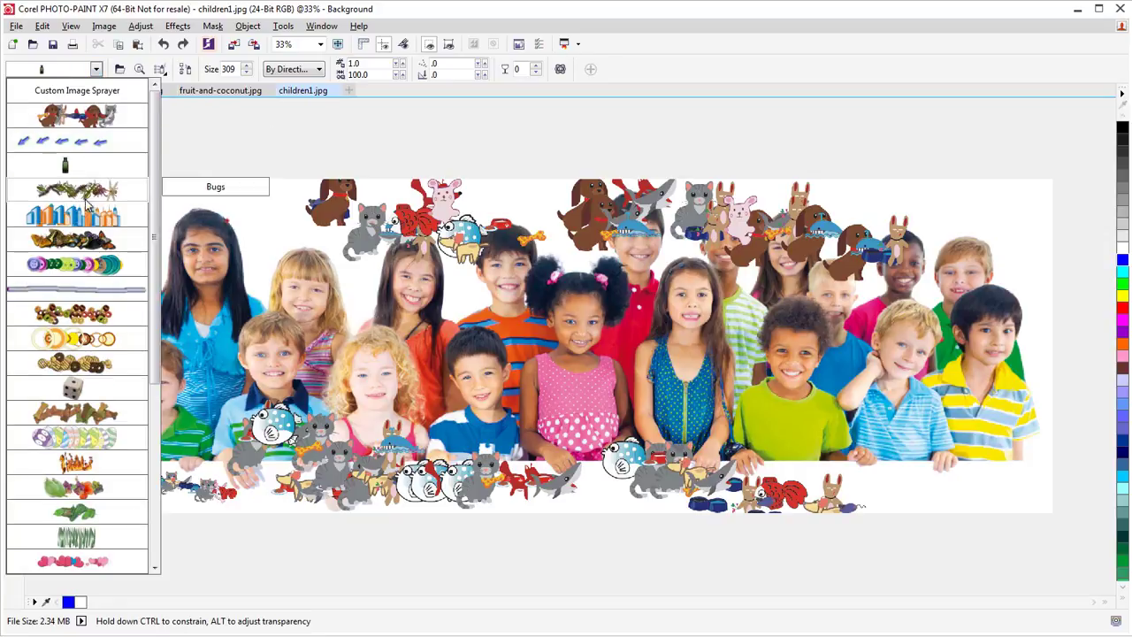
click(74, 263)
mouse_move(137, 308)
mouse_down()
mouse_move(148, 338)
mouse_move(200, 358)
mouse_move(276, 425)
mouse_move(309, 423)
mouse_up()
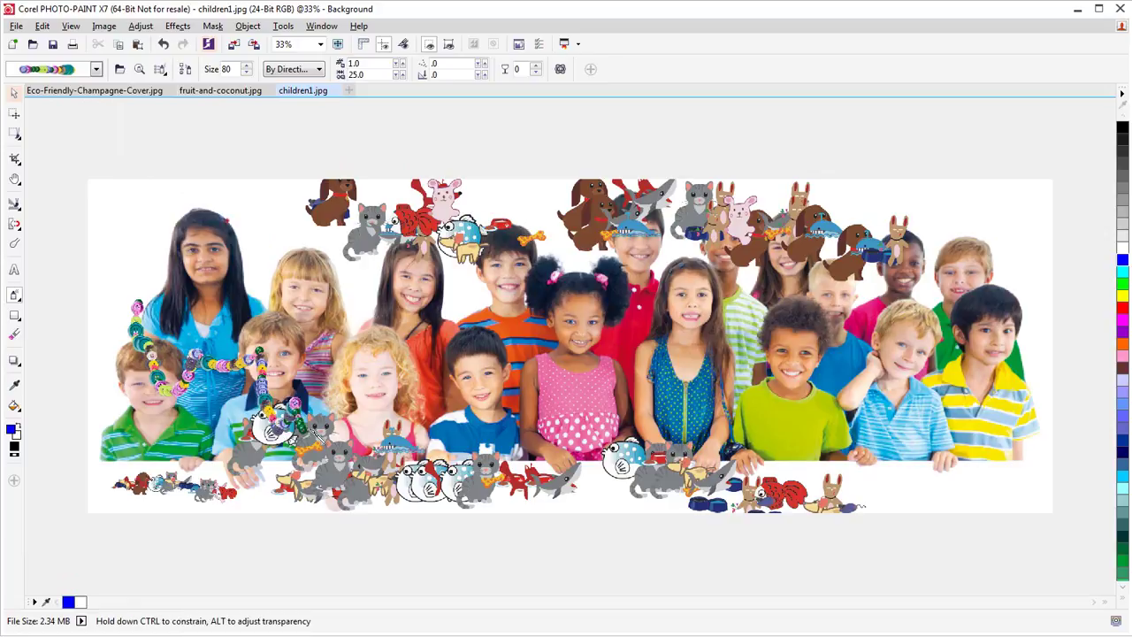
key(ctrl+z)
drag(694, 389, 687, 455)
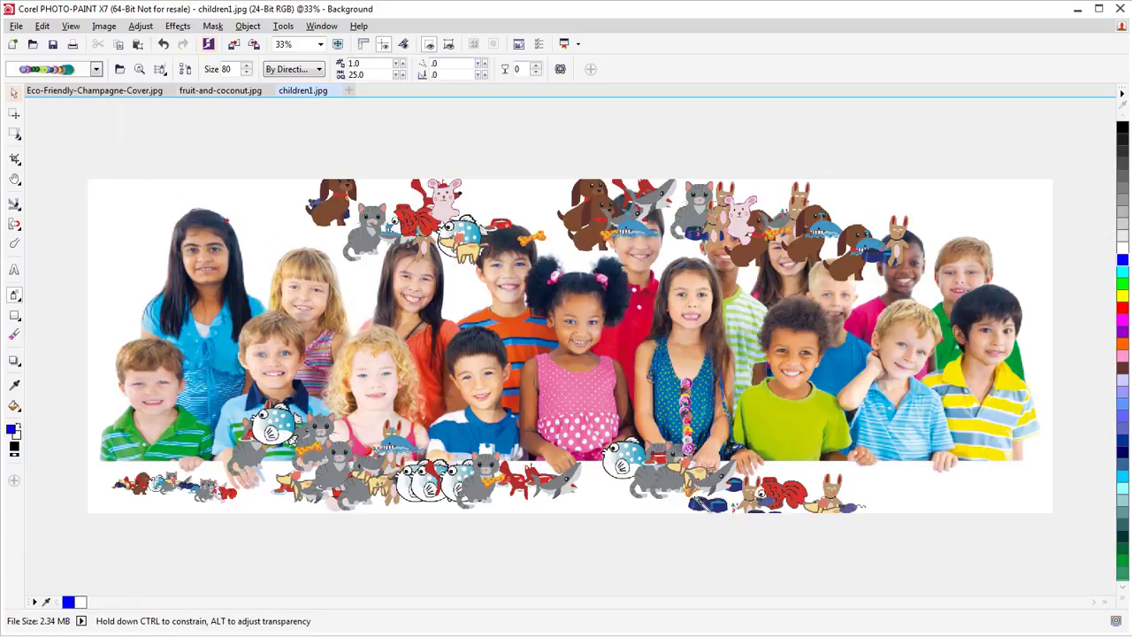
mouse_move(759, 403)
mouse_down()
mouse_move(772, 432)
mouse_move(805, 443)
mouse_move(830, 416)
mouse_move(827, 391)
mouse_up()
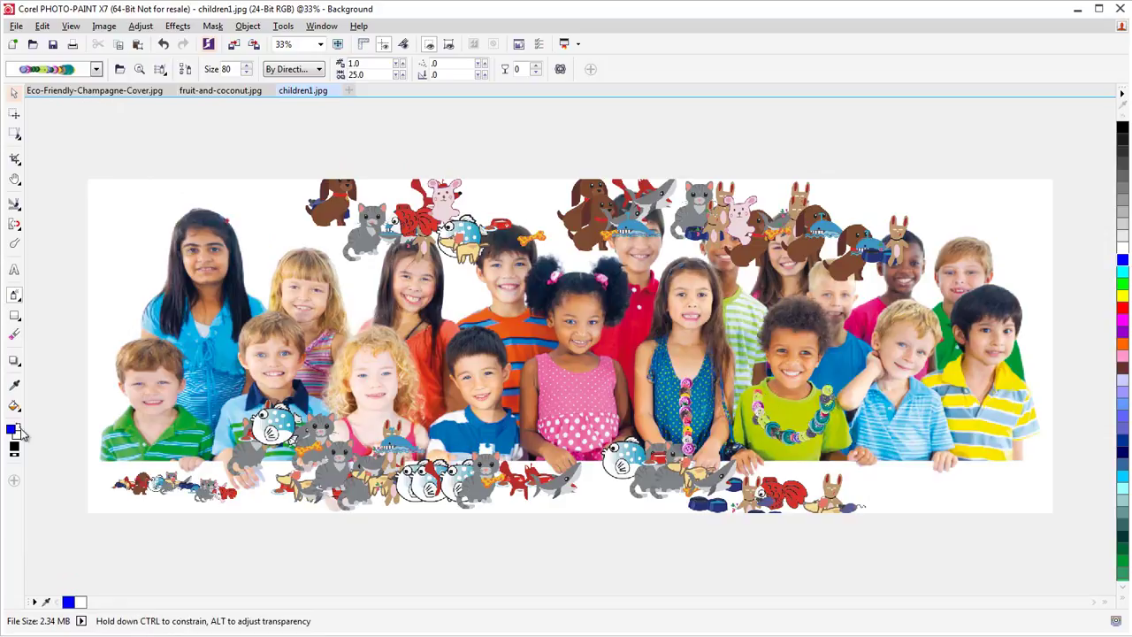
Spray a curved necklace from the Circles image list onto the dark-haired girl in the blue top
click(96, 69)
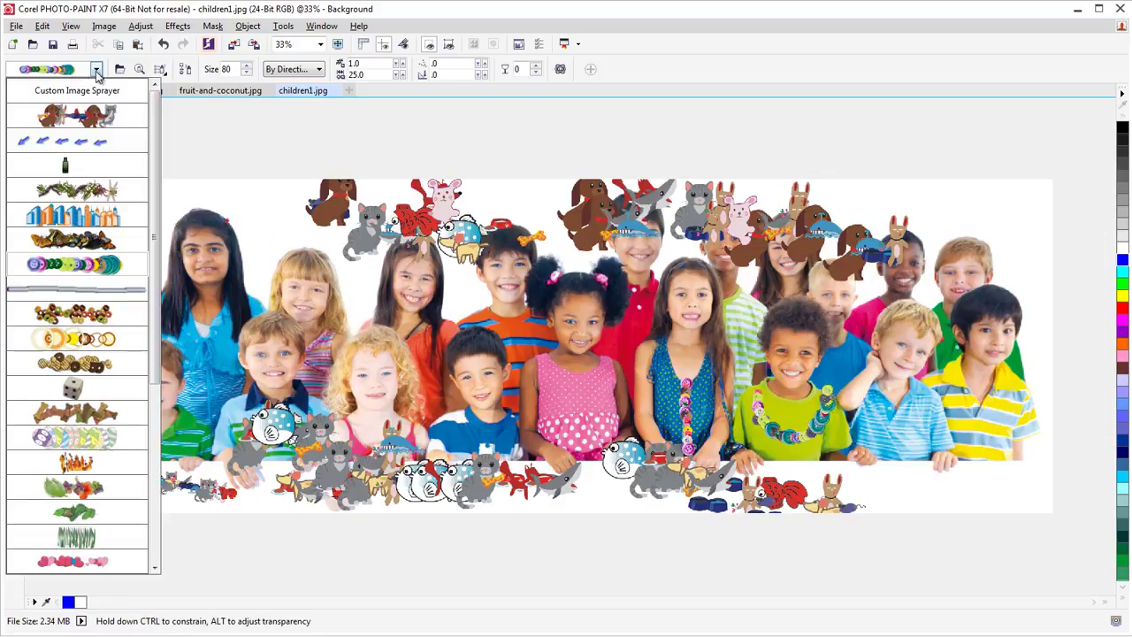
click(86, 341)
mouse_move(163, 296)
mouse_down()
mouse_move(217, 336)
mouse_move(256, 329)
mouse_move(264, 302)
mouse_up()
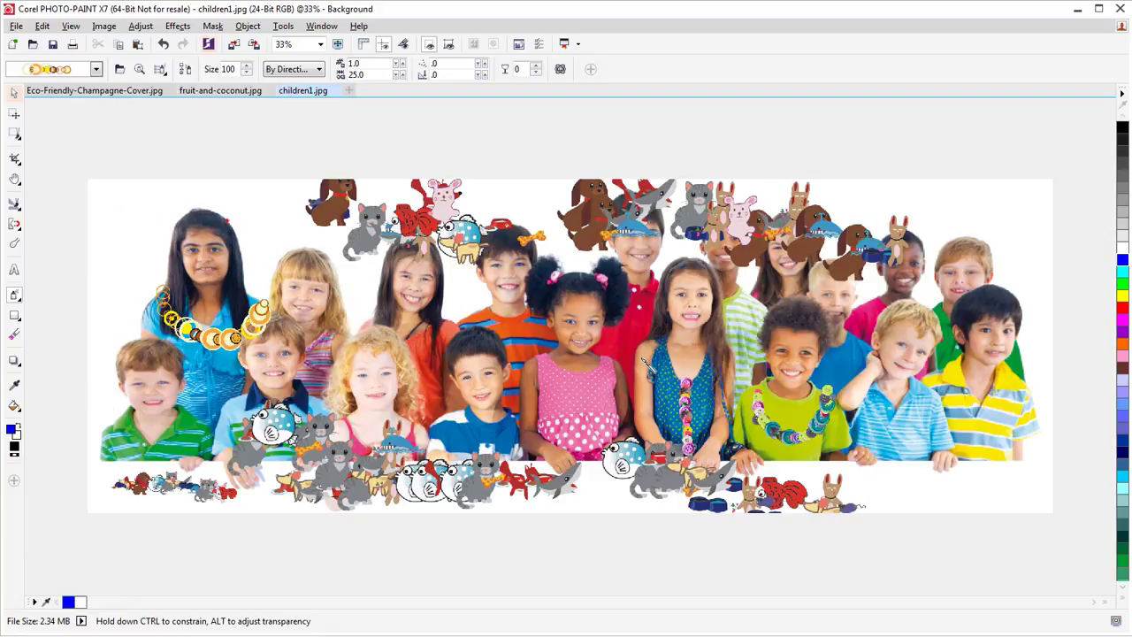
Spray a V-shaped necklace from the brown coin-like image list onto the boy in the light blue striped shirt
click(96, 69)
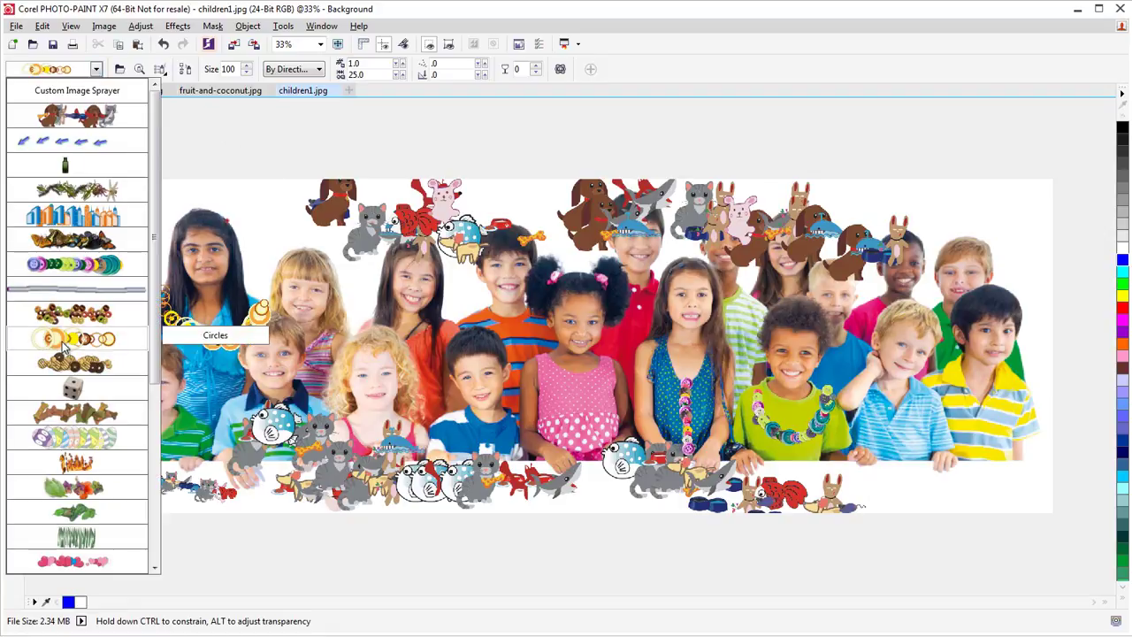
click(75, 370)
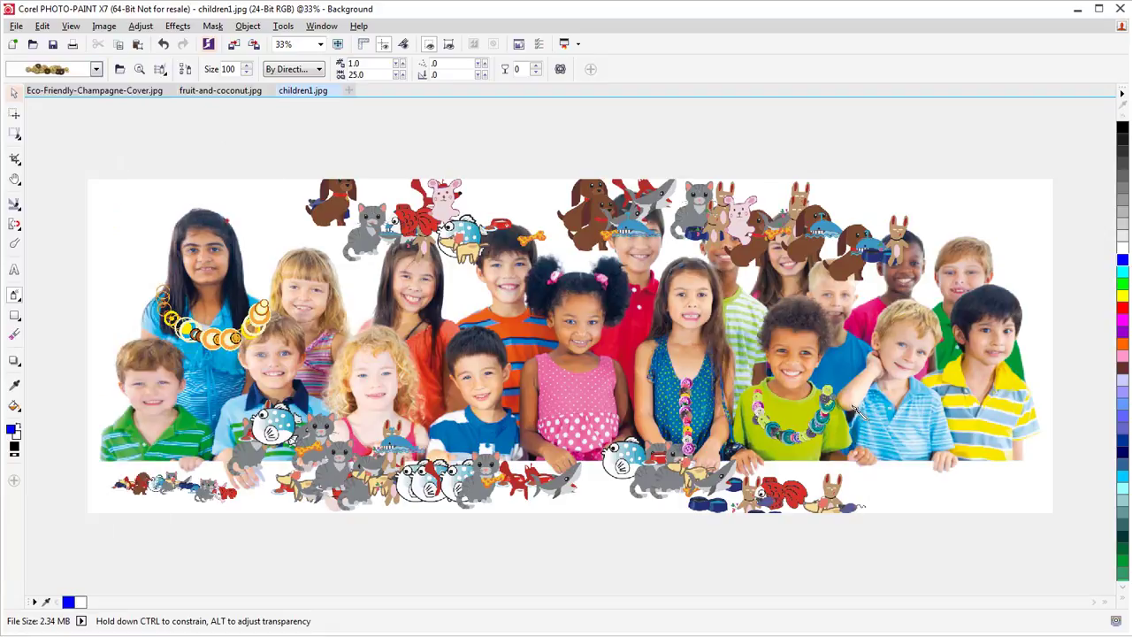
mouse_move(860, 423)
mouse_down()
mouse_move(894, 451)
mouse_move(935, 395)
mouse_up()
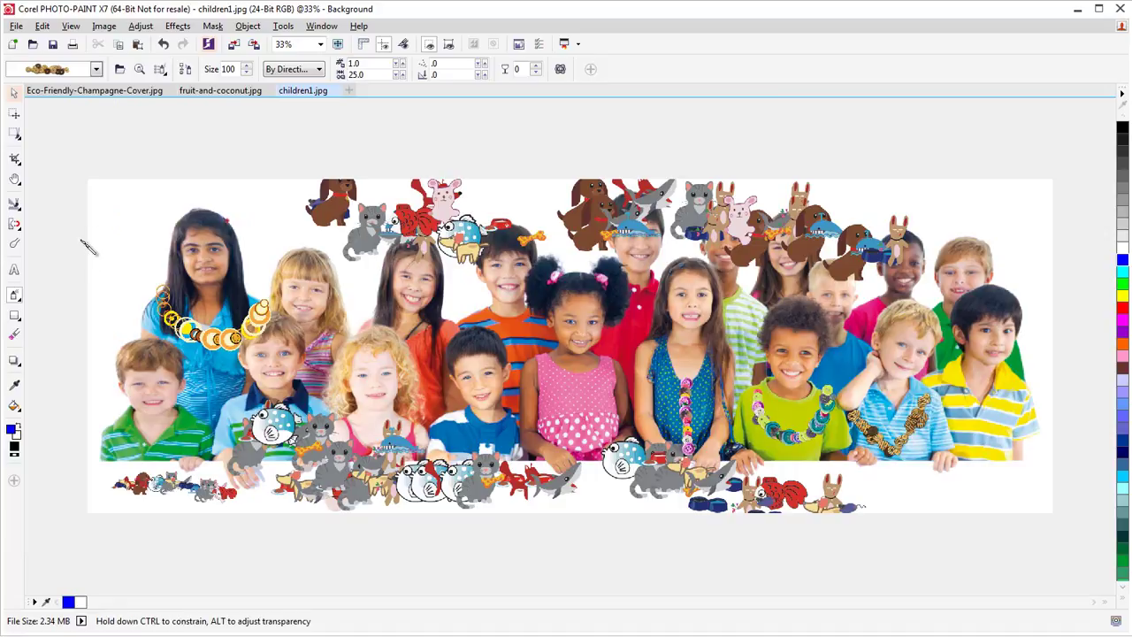
Spray a cluster of dice from the dice image list onto the boy in the yellow striped shirt
click(71, 73)
click(73, 390)
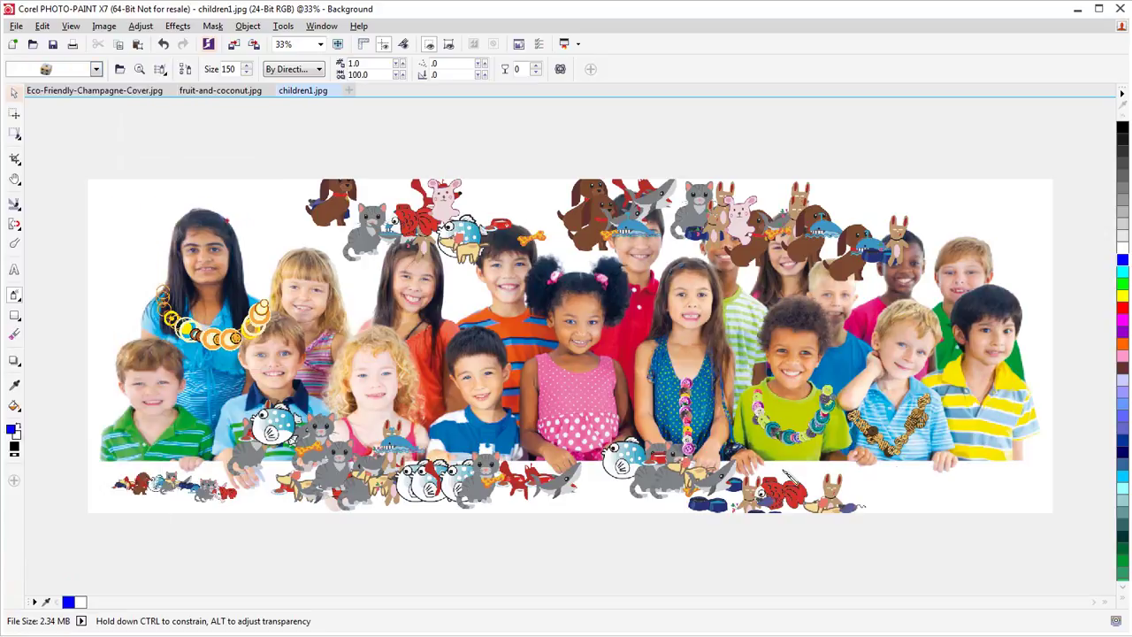
mouse_move(974, 442)
mouse_down()
mouse_move(1020, 446)
mouse_move(1032, 417)
mouse_move(1014, 413)
mouse_move(995, 433)
mouse_move(1017, 399)
mouse_move(1000, 422)
mouse_up()
click(994, 416)
click(973, 408)
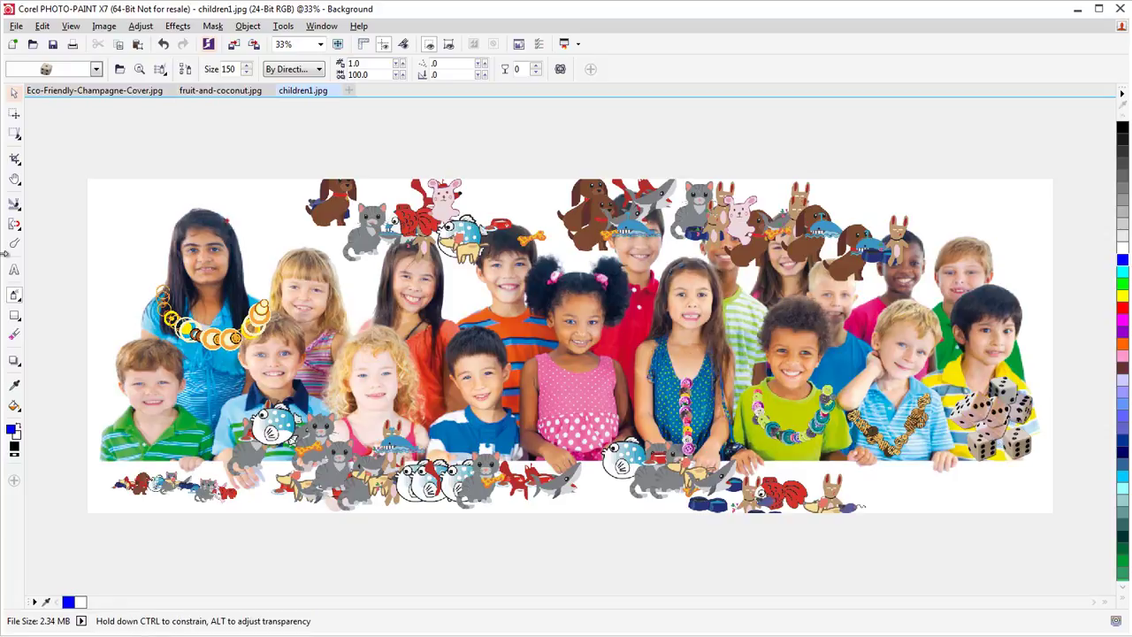
In beautifulface.jpg, use the Paint tool with the Raked Rough-in art brush to paint a wavy blue stroke across the lower left hair
click(16, 299)
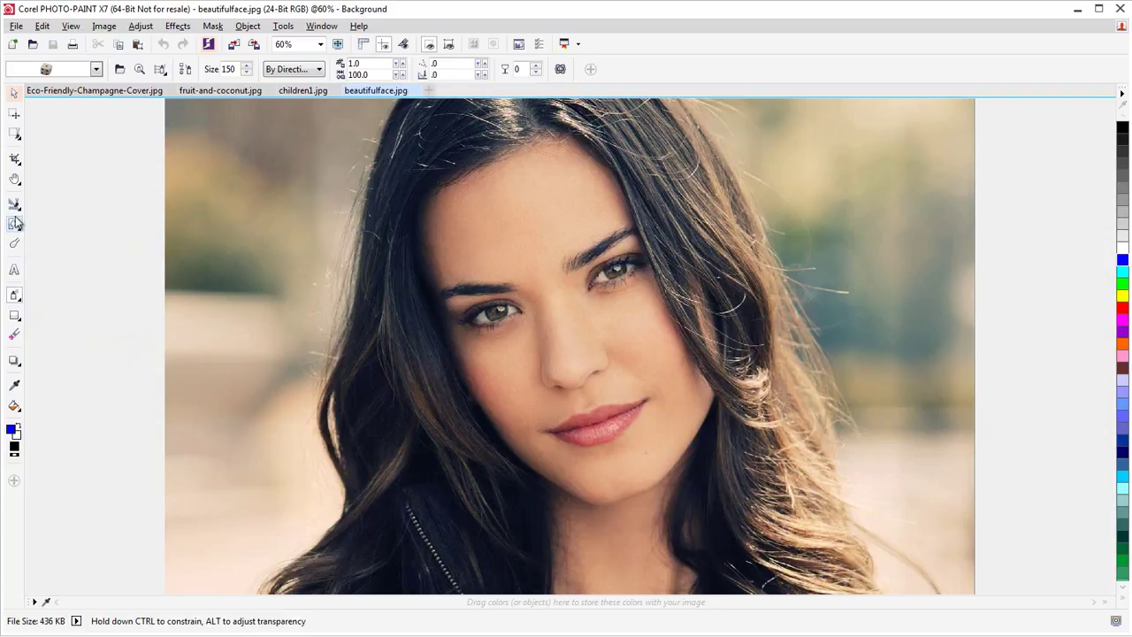
click(18, 299)
click(59, 294)
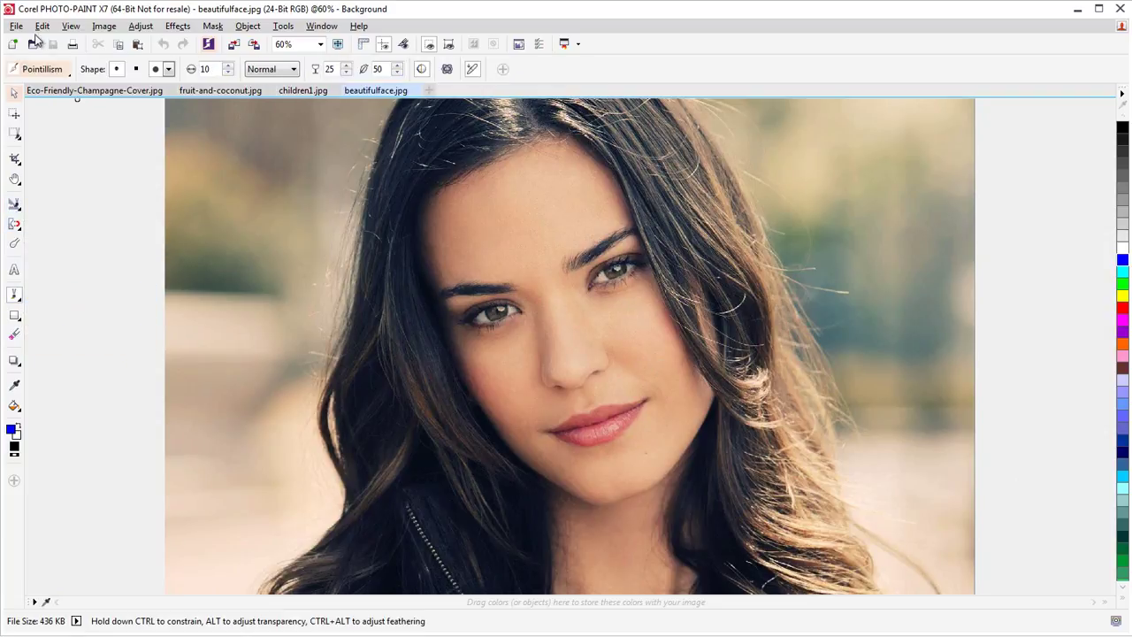
click(54, 71)
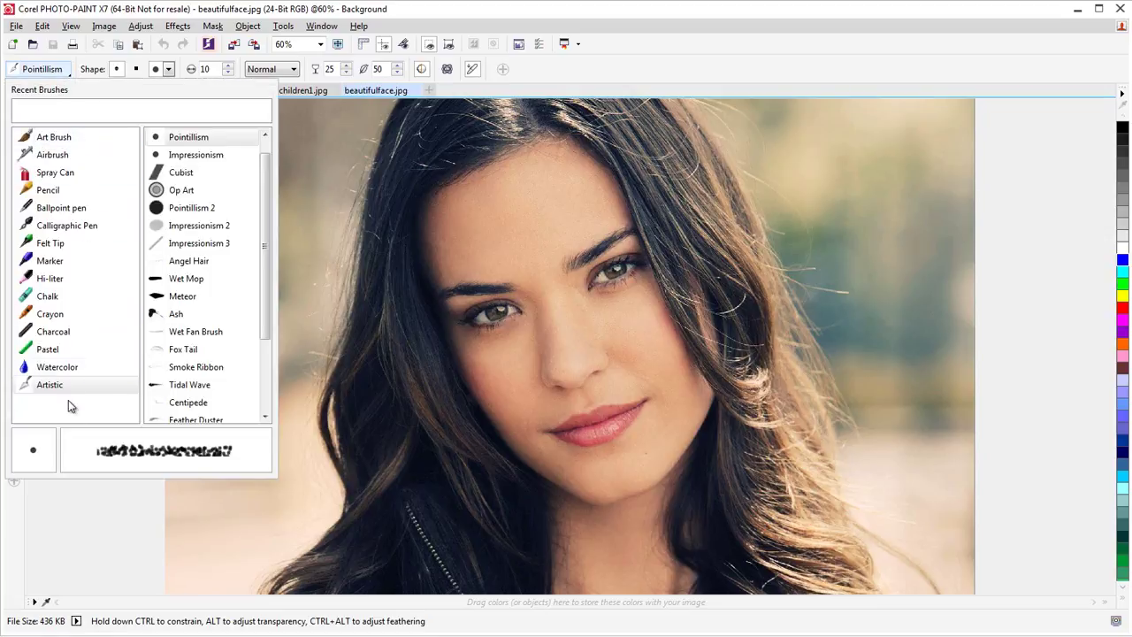
click(57, 138)
mouse_move(264, 180)
mouse_down()
mouse_move(254, 409)
mouse_move(262, 177)
mouse_up()
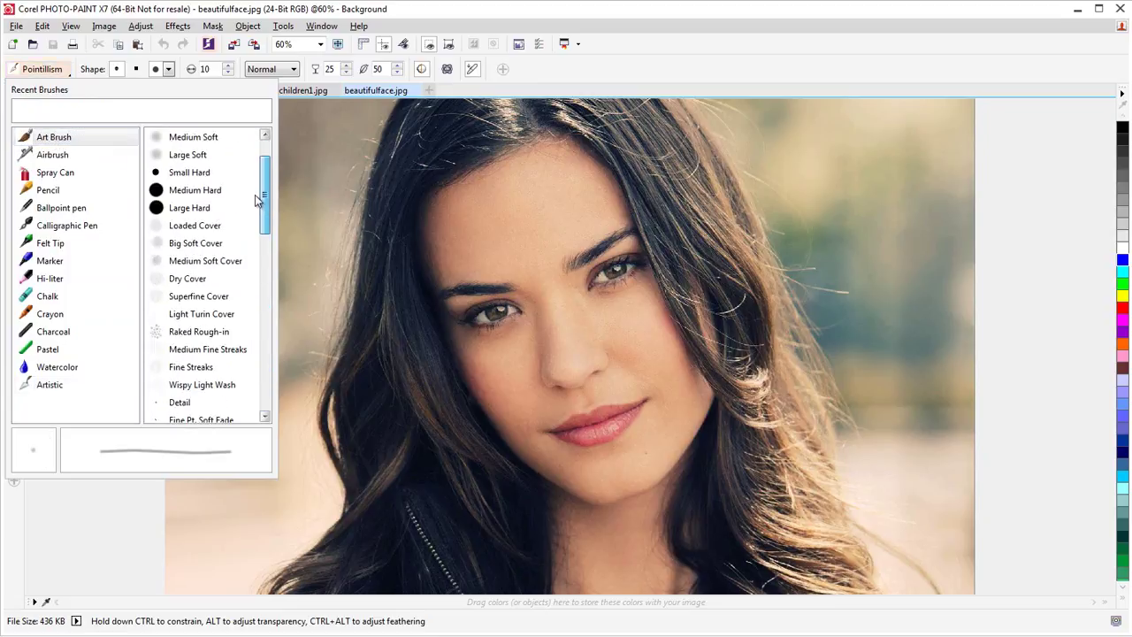
click(172, 332)
mouse_move(214, 430)
mouse_down()
mouse_move(280, 433)
mouse_move(493, 494)
mouse_up()
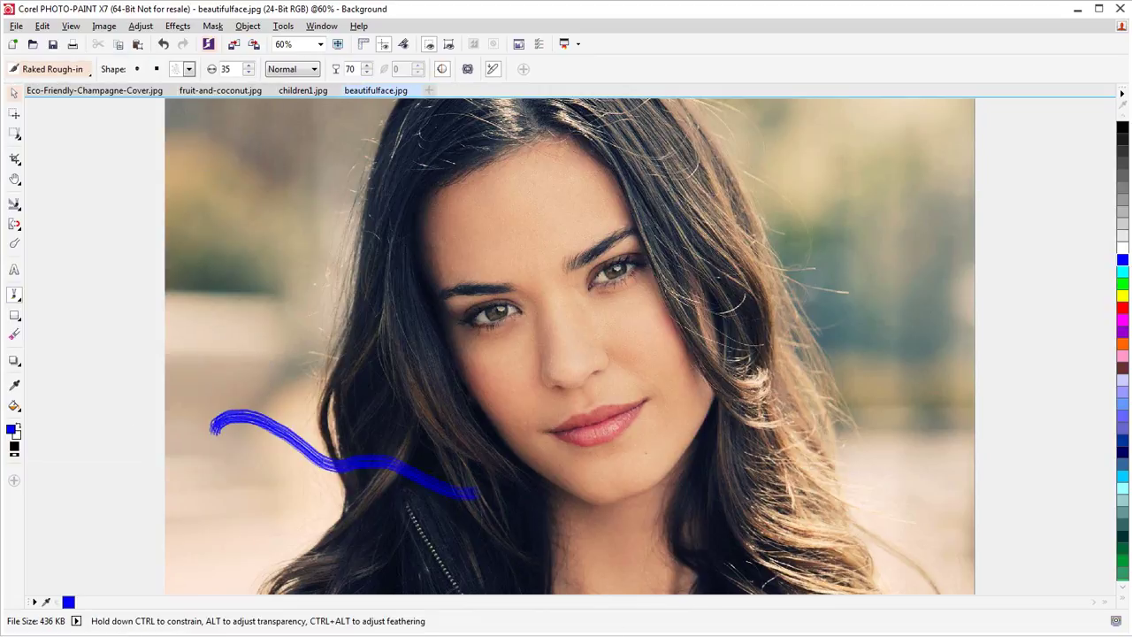
Pick the speckled size 47 brush nib and paint a wavy vertical stroke in the background beside the woman's left-side hair
click(190, 70)
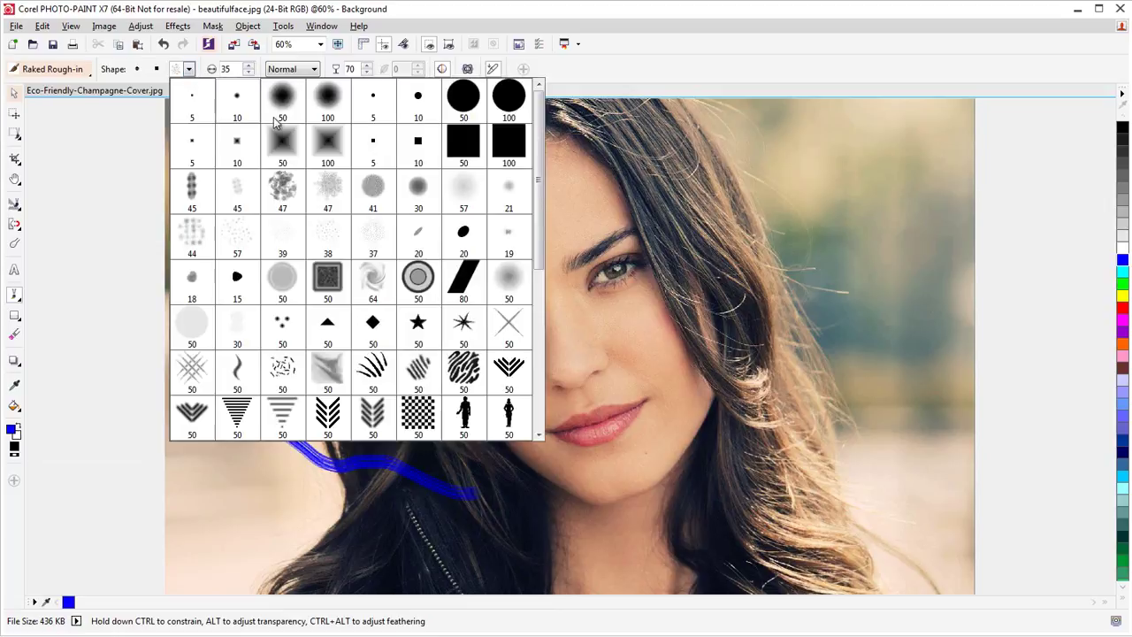
click(286, 191)
mouse_move(285, 196)
mouse_down()
mouse_move(312, 283)
mouse_move(320, 403)
mouse_up()
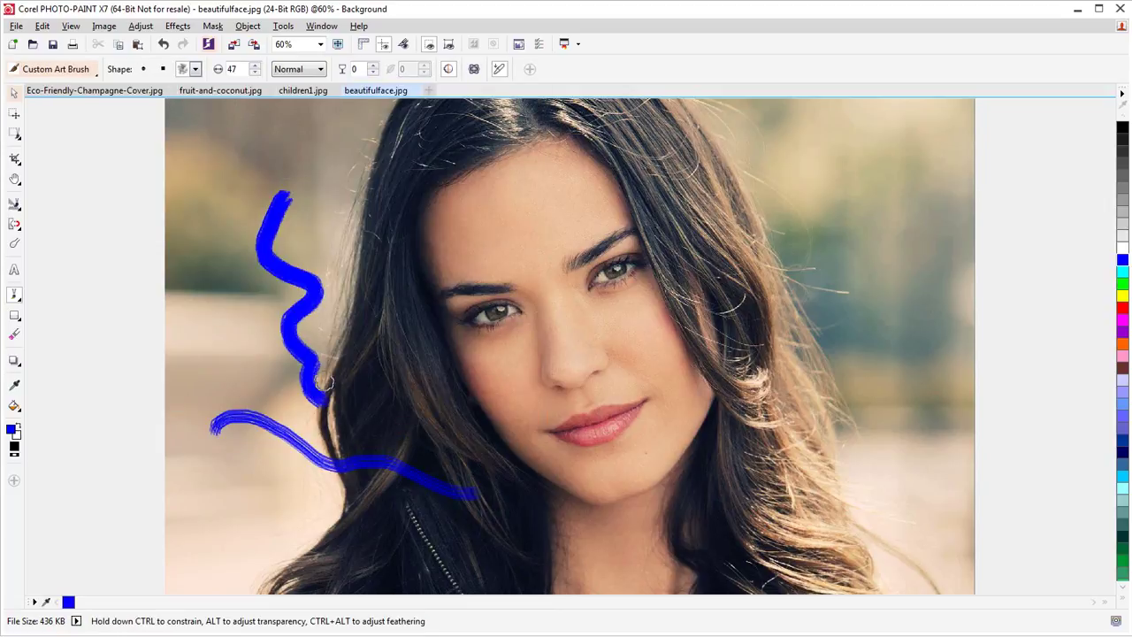
Pick the soft striped-triangle size 50 nib and paint three strokes over the hair and background at the photo's right side
click(195, 69)
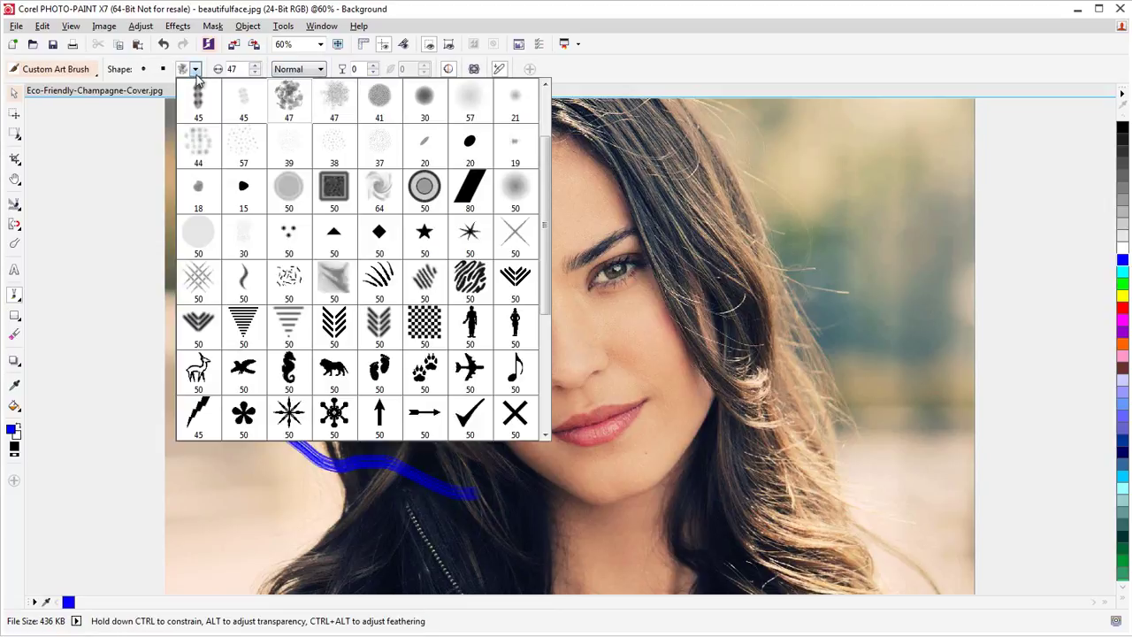
click(288, 314)
mouse_move(782, 246)
mouse_down()
mouse_move(766, 323)
mouse_move(810, 403)
mouse_up()
drag(858, 317, 916, 298)
drag(940, 193, 821, 177)
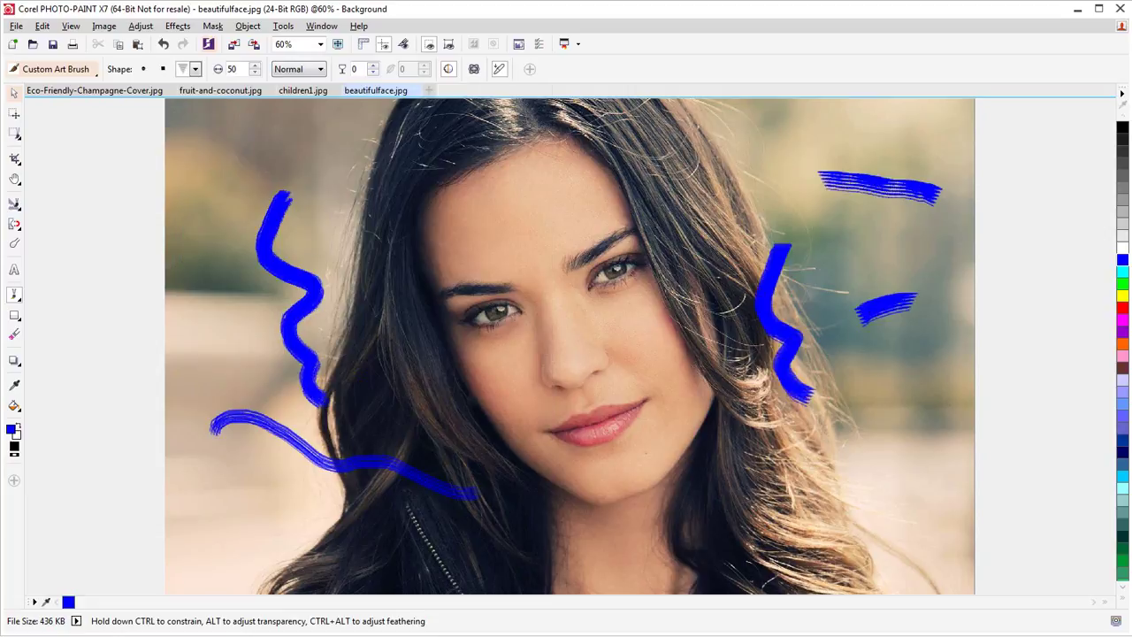
Pick the lion nib, set its size to 202 and transparency to 55, and stamp two lions in the photo's lower left background
click(195, 69)
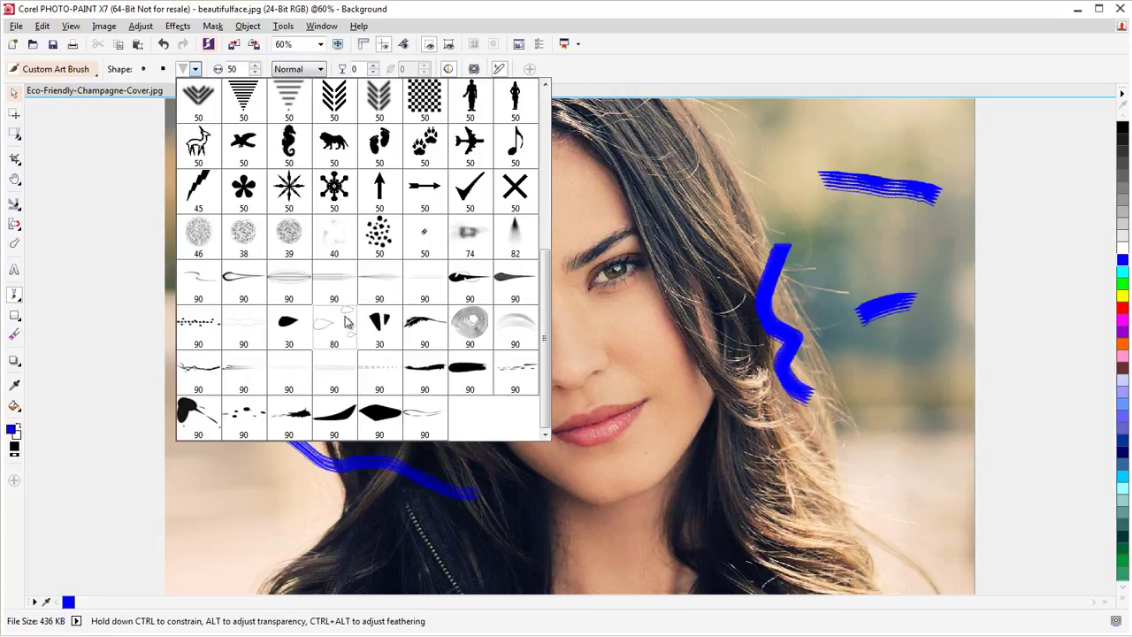
click(334, 143)
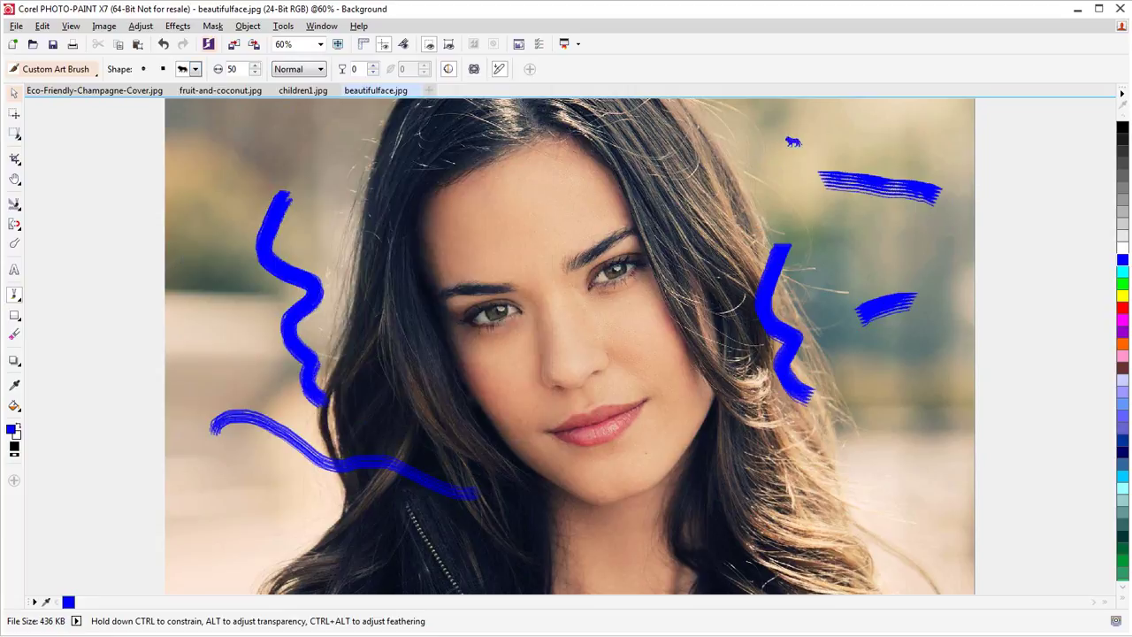
drag(255, 68, 254, 45)
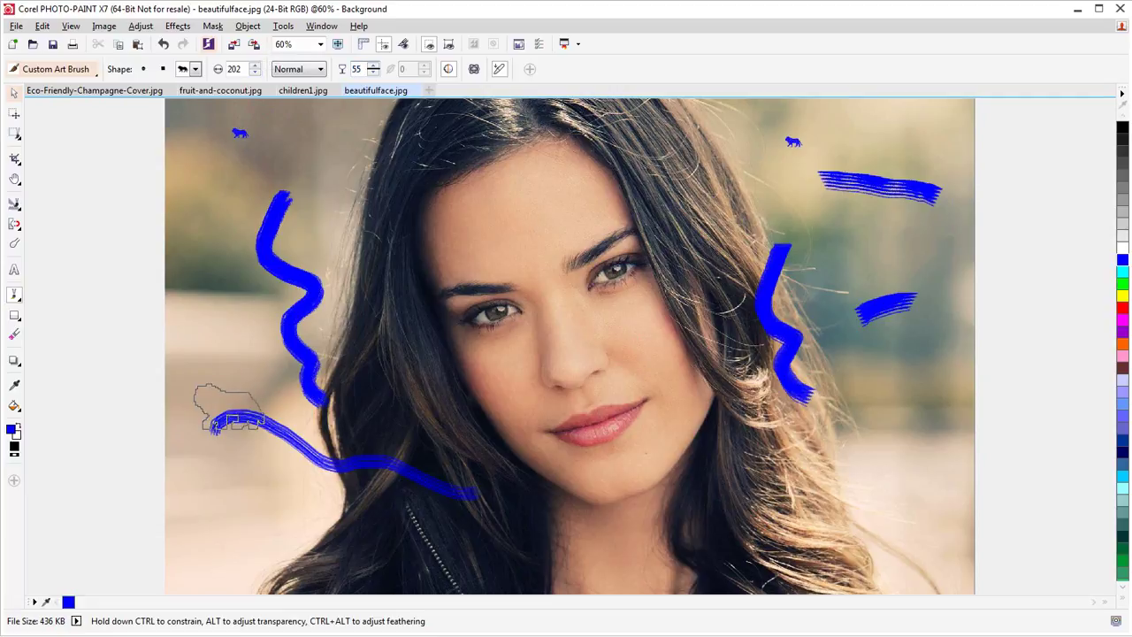
click(225, 367)
click(220, 550)
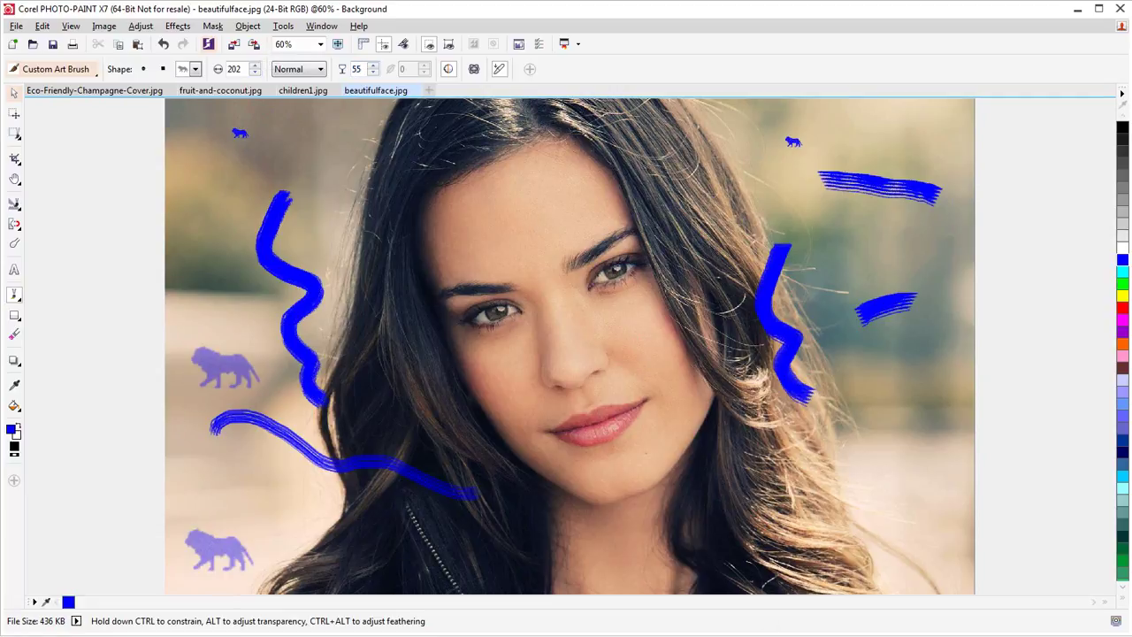
Stamp lions at the photo's lower right and on the forehead, and paint a broad curved blue stroke over the right-side hair
click(861, 523)
click(916, 435)
mouse_move(711, 523)
mouse_down()
mouse_move(780, 347)
mouse_move(741, 261)
mouse_move(751, 197)
mouse_up()
click(559, 196)
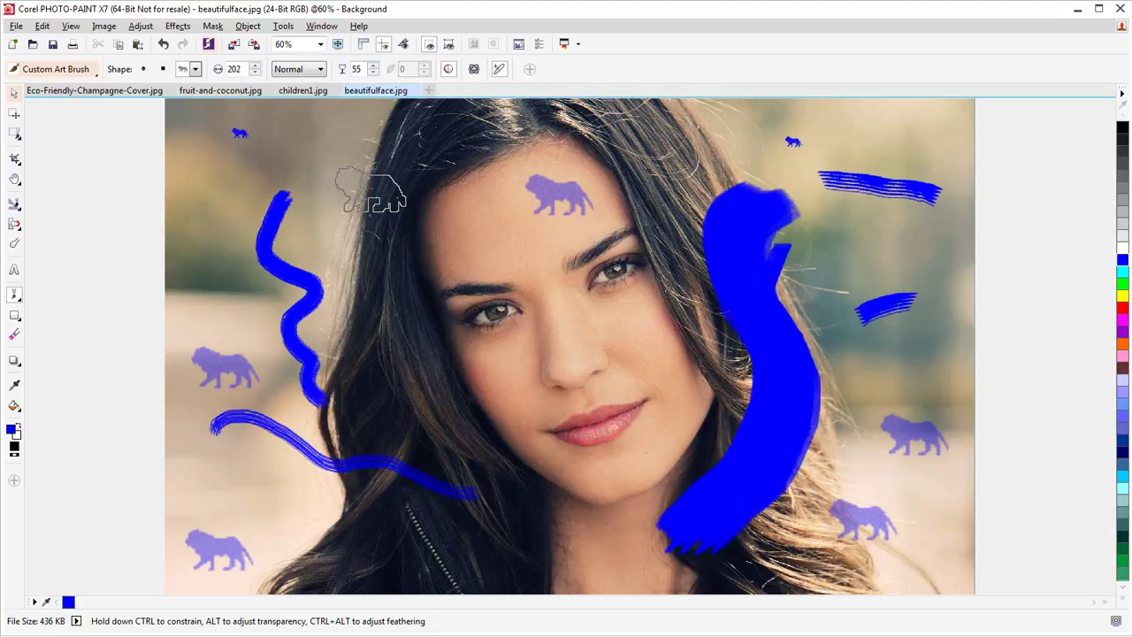
Switch to the Medium Cover airbrush and paint a thin curved blue stroke across the photo's upper left background
click(69, 71)
click(55, 155)
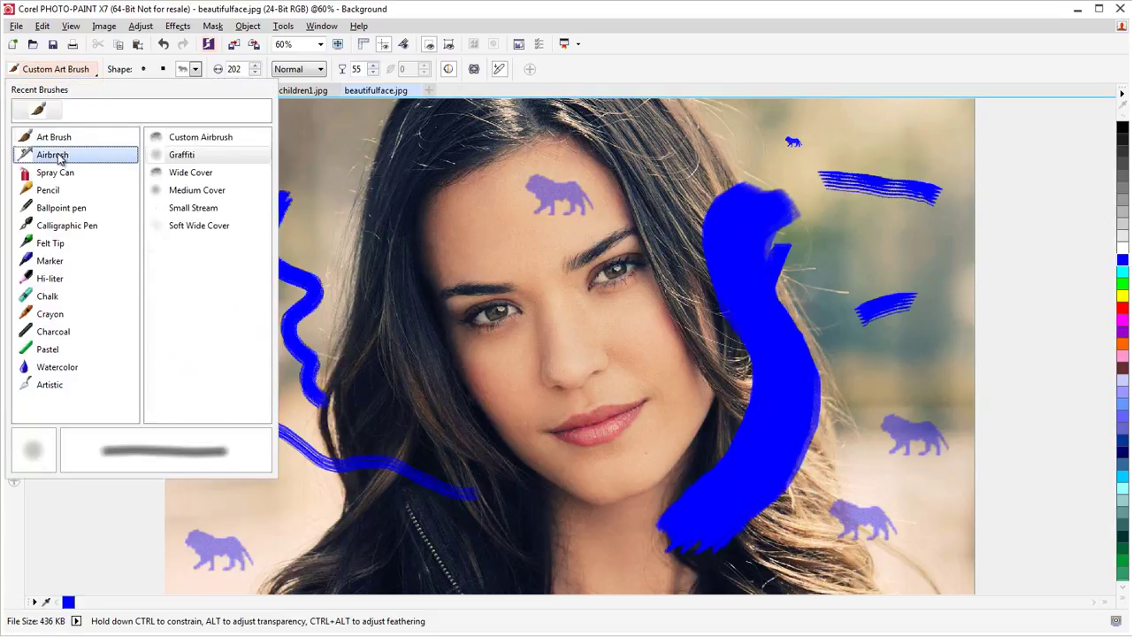
click(197, 190)
mouse_move(329, 231)
mouse_down()
mouse_move(324, 202)
mouse_move(234, 191)
mouse_up()
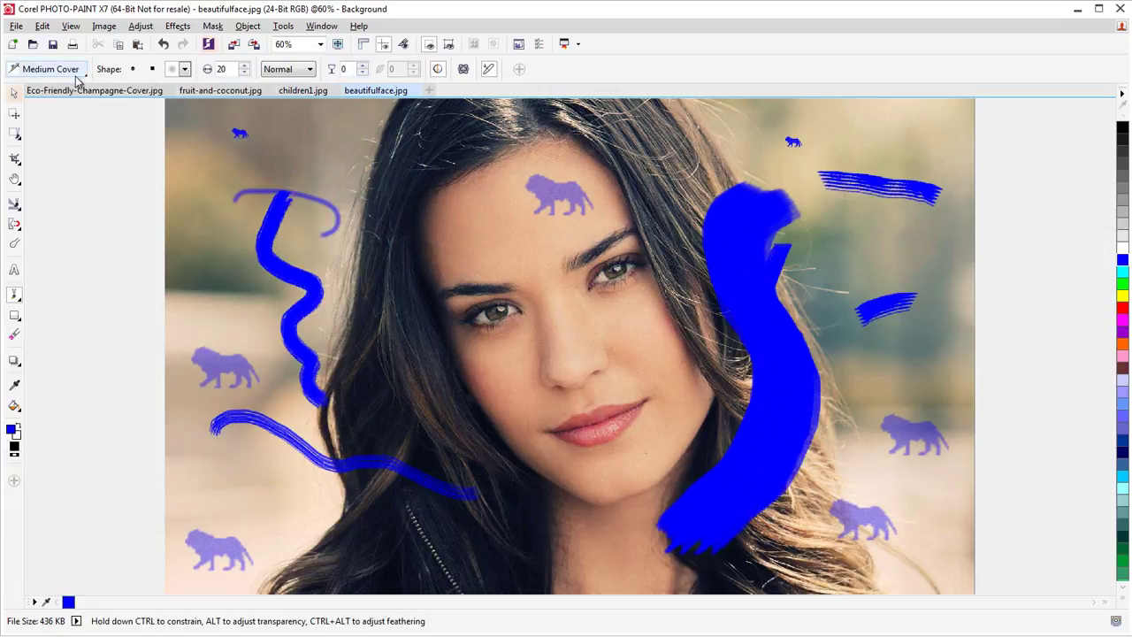
Set the airbrush size to 378 and paint soft blue strokes across the neck and the photo's right background
drag(244, 71, 244, 26)
mouse_move(354, 468)
mouse_down()
mouse_move(396, 467)
mouse_move(503, 509)
mouse_move(656, 535)
mouse_move(522, 512)
mouse_move(597, 526)
mouse_move(817, 499)
mouse_move(729, 495)
mouse_move(893, 338)
mouse_up()
mouse_move(790, 459)
mouse_down()
mouse_move(901, 192)
mouse_move(837, 144)
mouse_move(898, 298)
mouse_move(880, 383)
mouse_up()
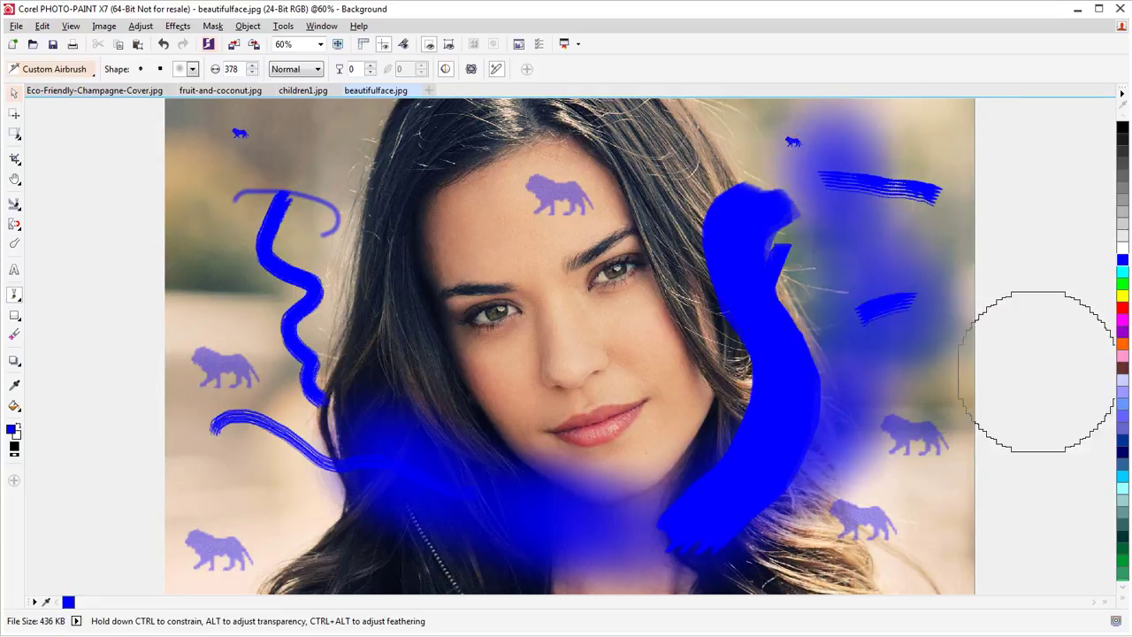
Airbrush soft yellow strokes over the right-side hair and the background along the photo's left side
click(1122, 301)
mouse_move(920, 243)
mouse_down()
mouse_move(746, 328)
mouse_move(879, 392)
mouse_move(652, 505)
mouse_up()
click(264, 403)
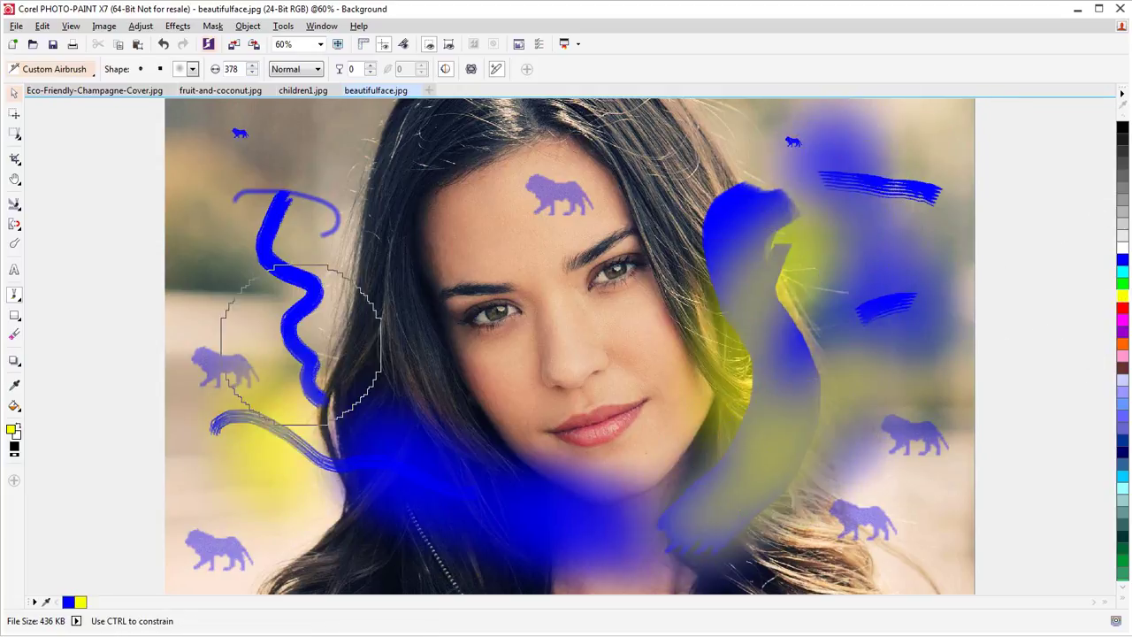
drag(264, 403, 200, 306)
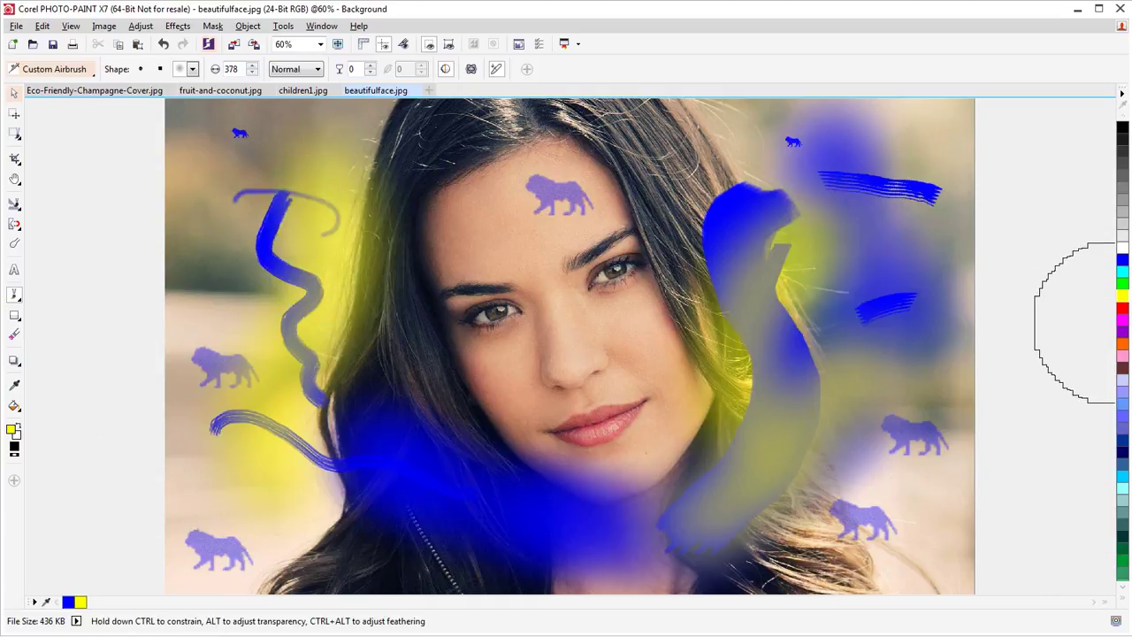
Airbrush magenta over the woman's lower face and cyan in a wide arc across the bottom of the photo
click(1122, 320)
mouse_move(645, 354)
mouse_down()
mouse_move(619, 380)
mouse_move(448, 455)
mouse_move(481, 405)
mouse_move(627, 541)
mouse_up()
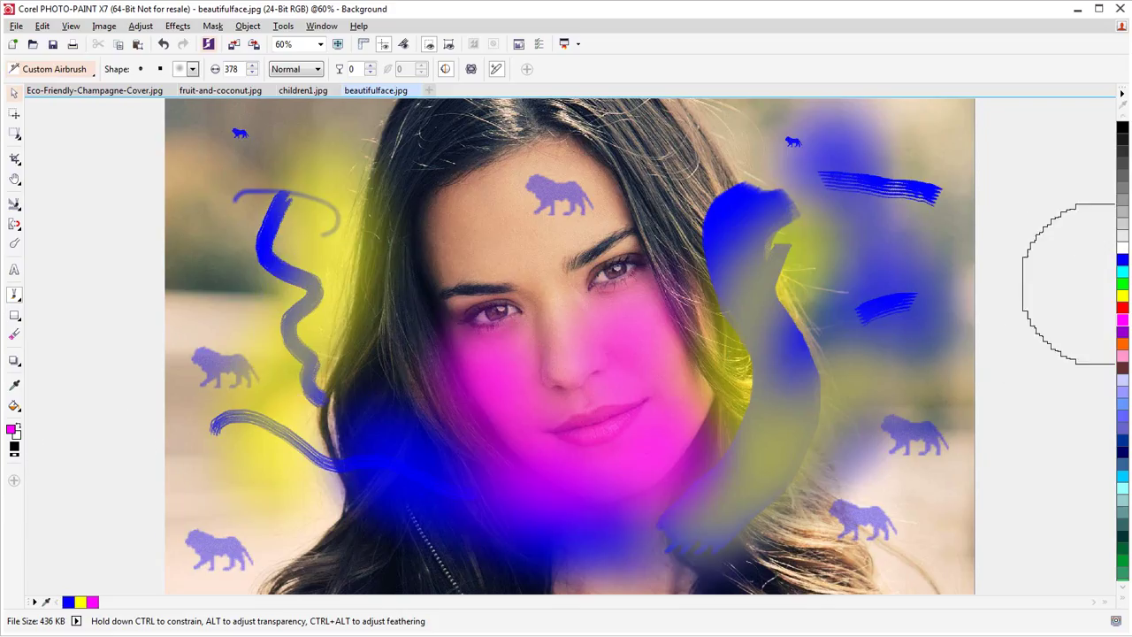
click(1122, 272)
mouse_move(897, 455)
mouse_down()
mouse_move(903, 527)
mouse_move(398, 566)
mouse_move(203, 433)
mouse_up()
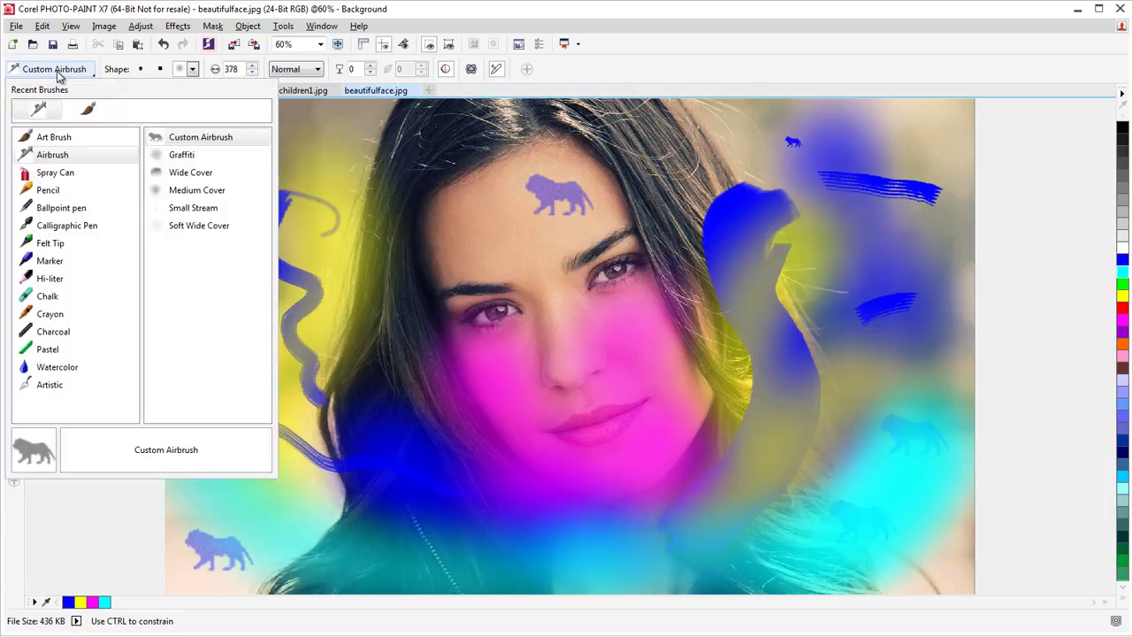
Switch to the Wide Power Sprayer spray can and spray three vertical cyan strokes over the photo's left background
click(70, 176)
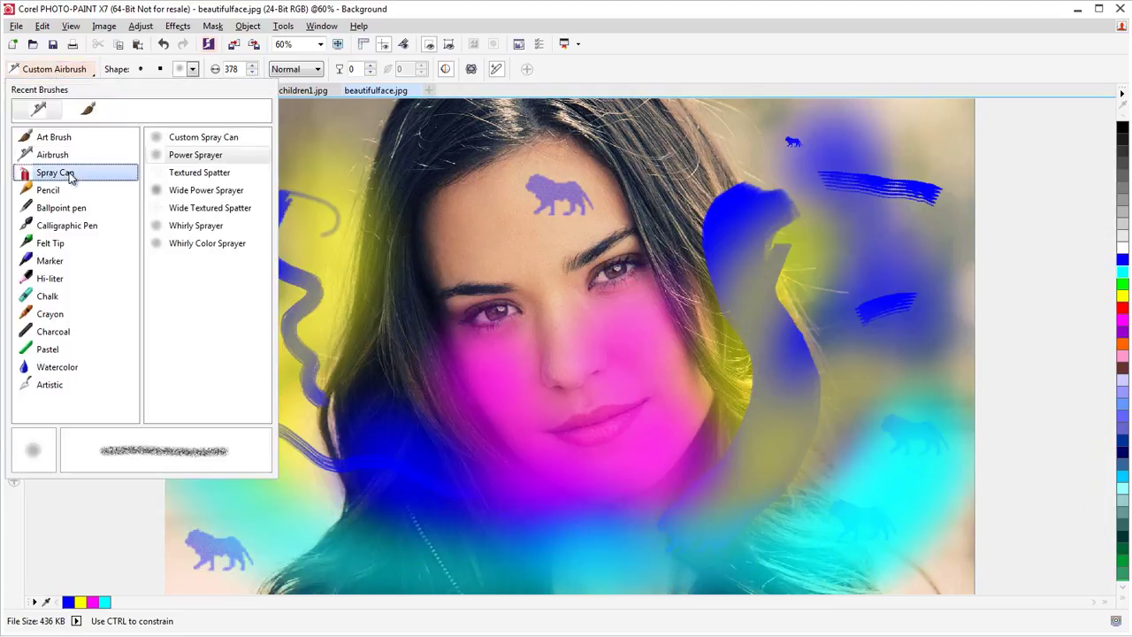
click(206, 189)
mouse_move(229, 203)
mouse_down()
mouse_move(216, 248)
mouse_move(222, 306)
mouse_move(249, 357)
mouse_up()
mouse_move(246, 202)
mouse_down()
mouse_move(226, 249)
mouse_move(246, 338)
mouse_move(252, 394)
mouse_up()
mouse_move(245, 235)
mouse_down()
mouse_move(254, 381)
mouse_move(271, 434)
mouse_up()
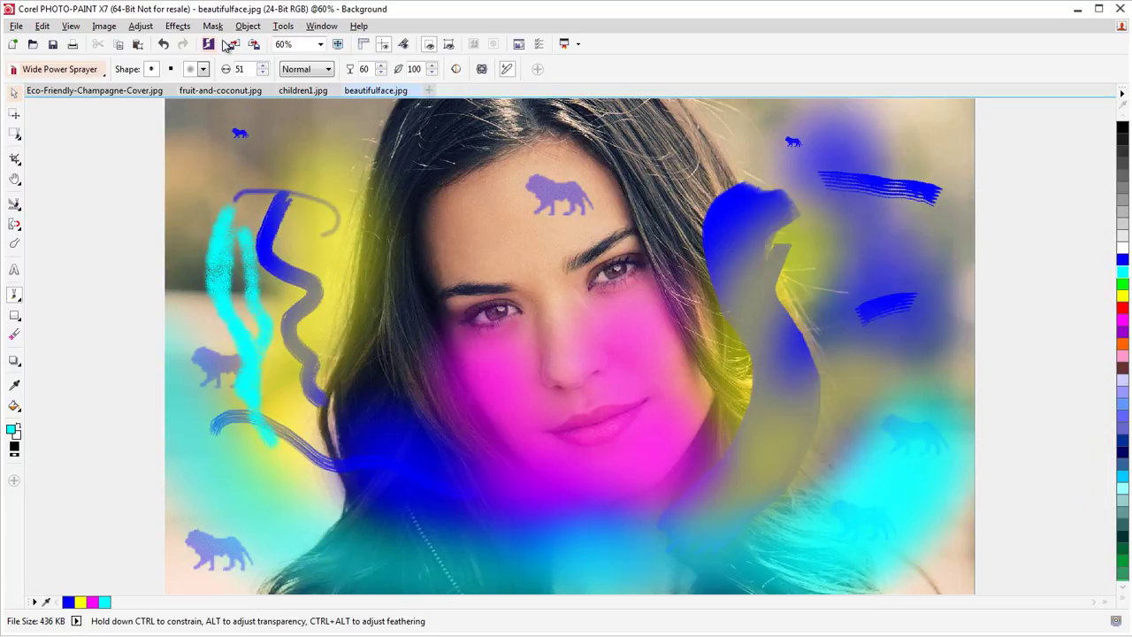
Choose a different size 50 spray can nib and spray a looping cyan stroke over the photo's upper left background
click(203, 69)
click(212, 318)
mouse_move(213, 319)
mouse_down()
mouse_move(210, 253)
mouse_move(193, 164)
mouse_move(202, 133)
mouse_move(217, 226)
mouse_up()
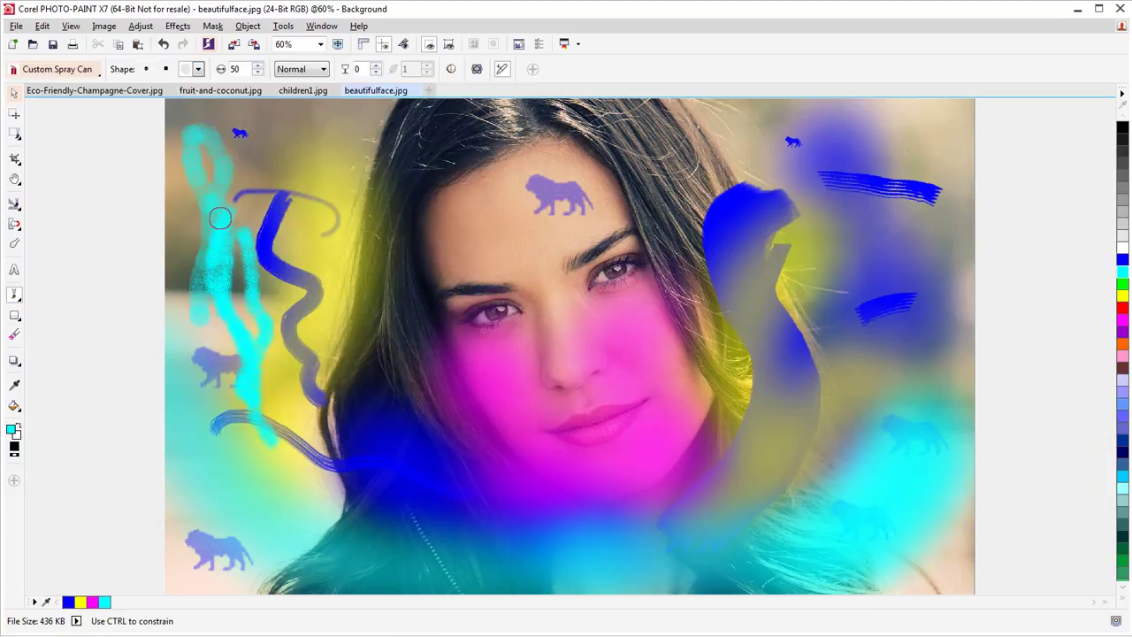
Pick the lion nib, then stamp two small cyan lions and spray two short strokes in the photo's upper left
click(199, 69)
click(248, 420)
click(281, 203)
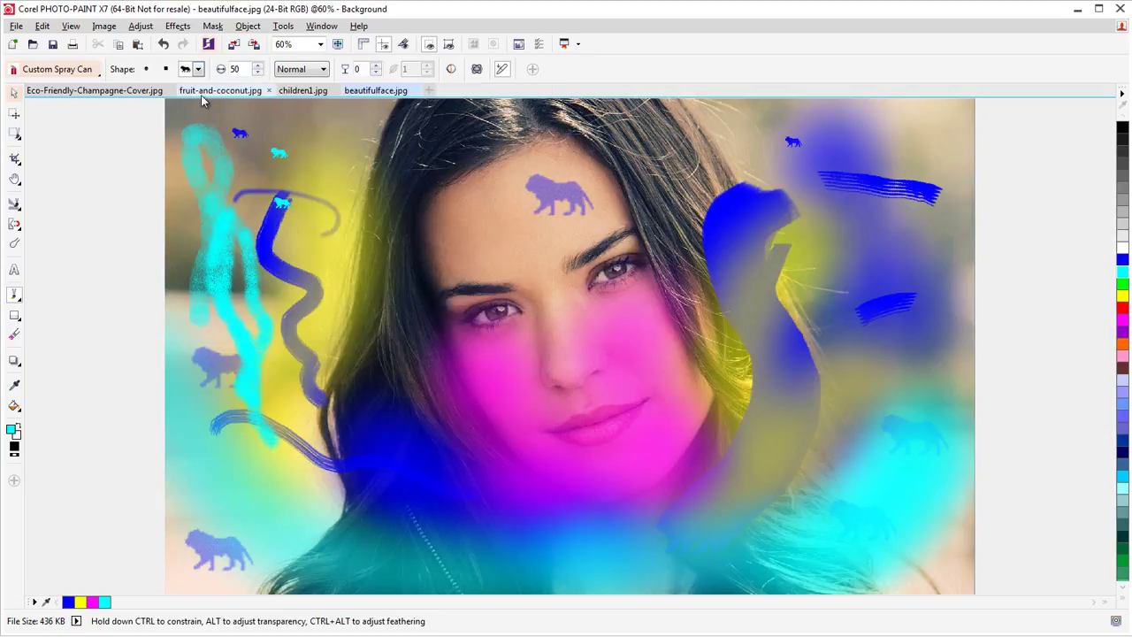
click(78, 70)
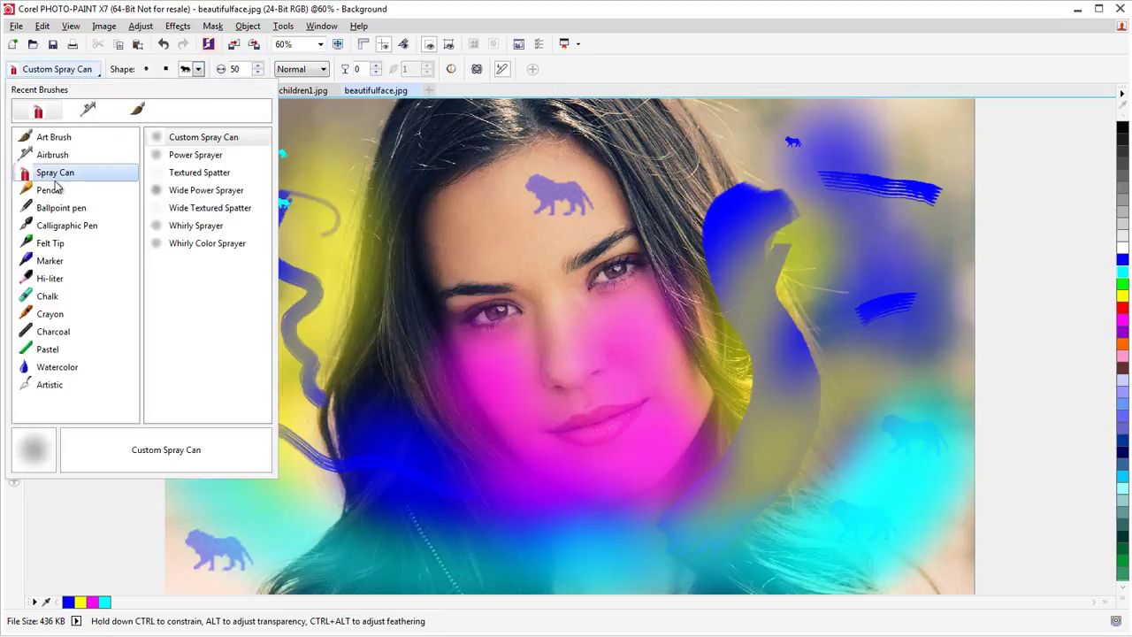
drag(344, 143, 269, 173)
drag(271, 108, 237, 213)
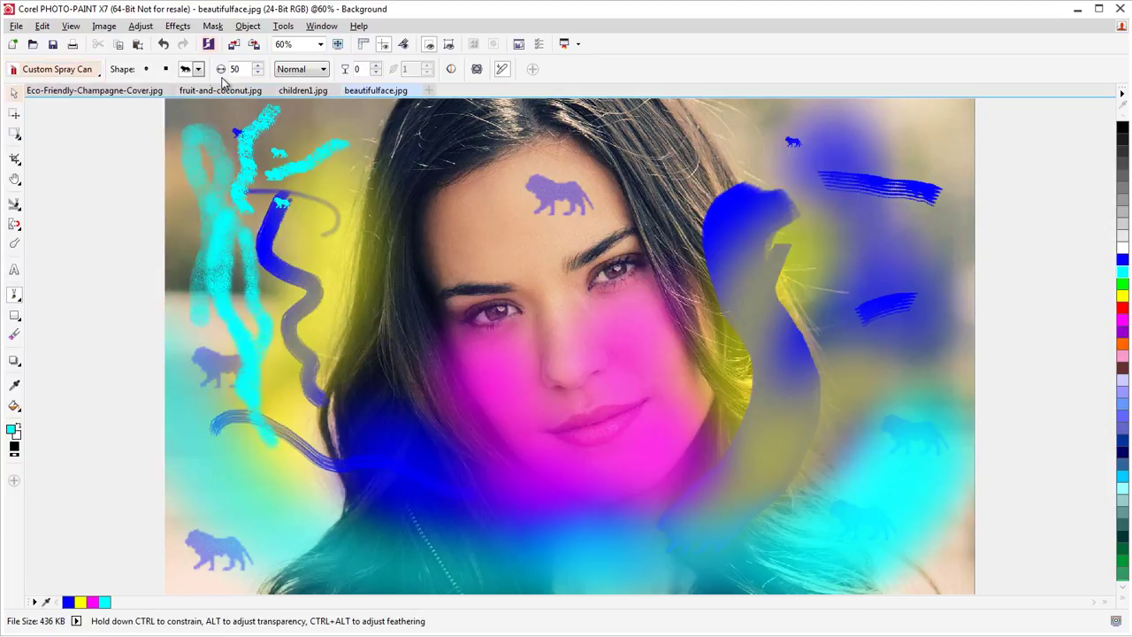
Pick the dashed-row size 90 nib and spray four cyan strokes over the left-side hair, shoulders and lower right hair
click(198, 70)
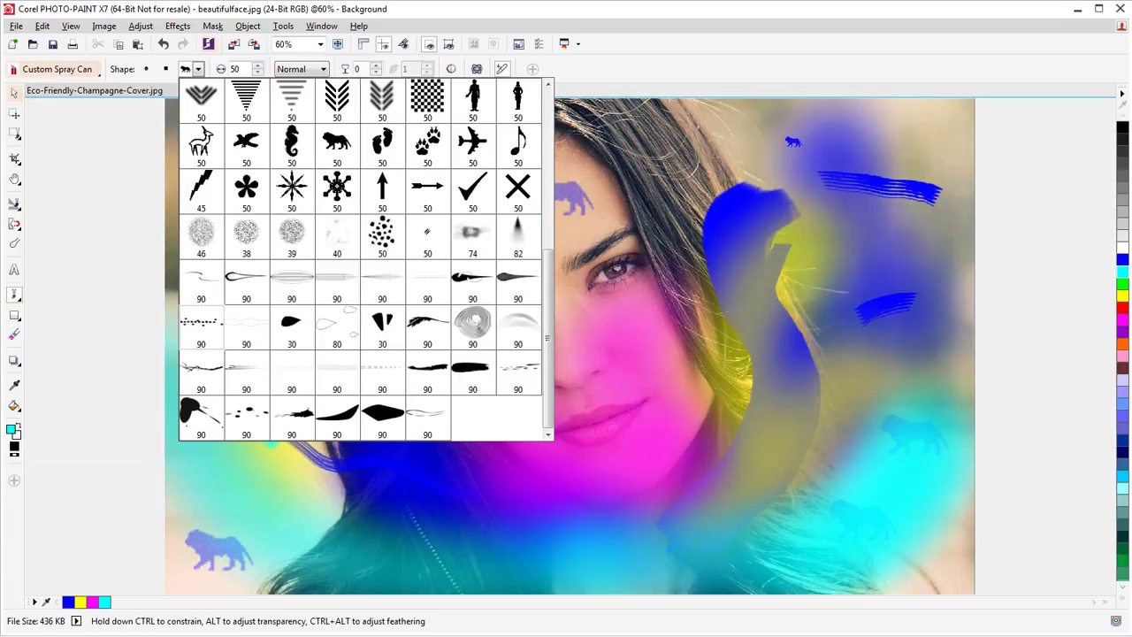
click(202, 323)
mouse_move(265, 402)
mouse_down()
mouse_move(349, 395)
mouse_move(328, 264)
mouse_move(347, 160)
mouse_up()
drag(284, 239, 305, 553)
mouse_move(362, 468)
mouse_down()
mouse_move(368, 513)
mouse_move(513, 555)
mouse_up()
drag(672, 550, 832, 456)
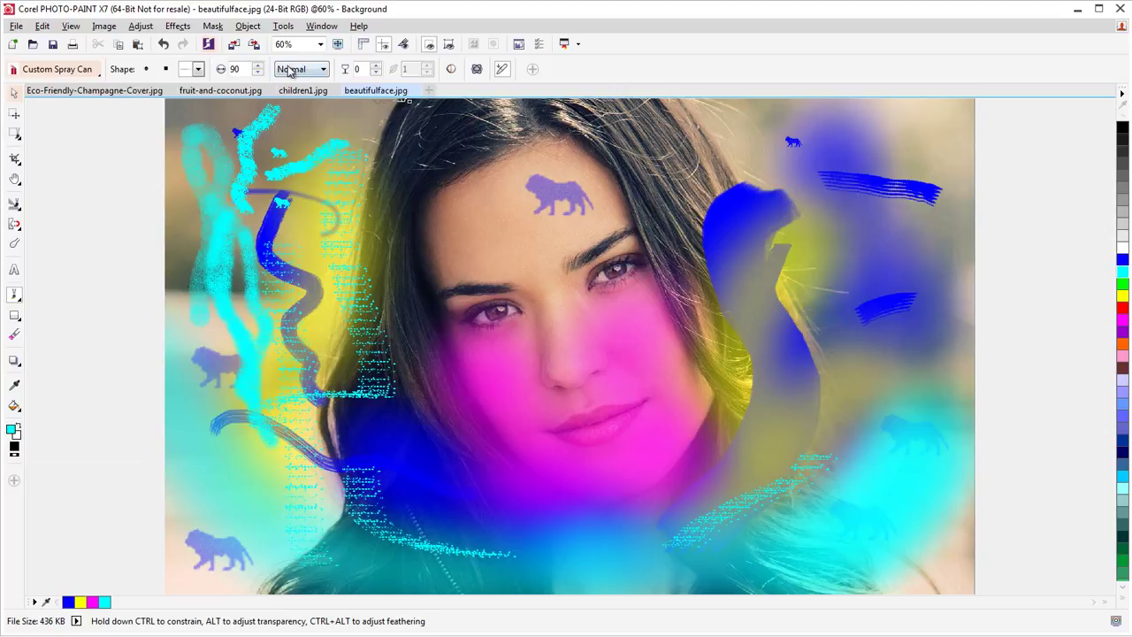
click(92, 71)
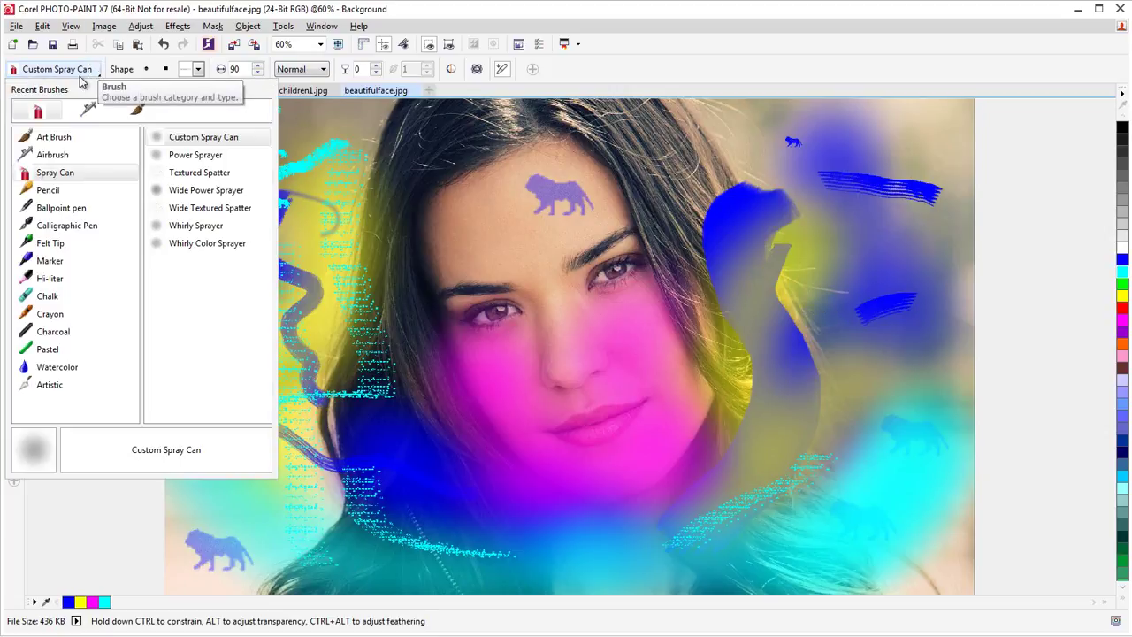
click(49, 298)
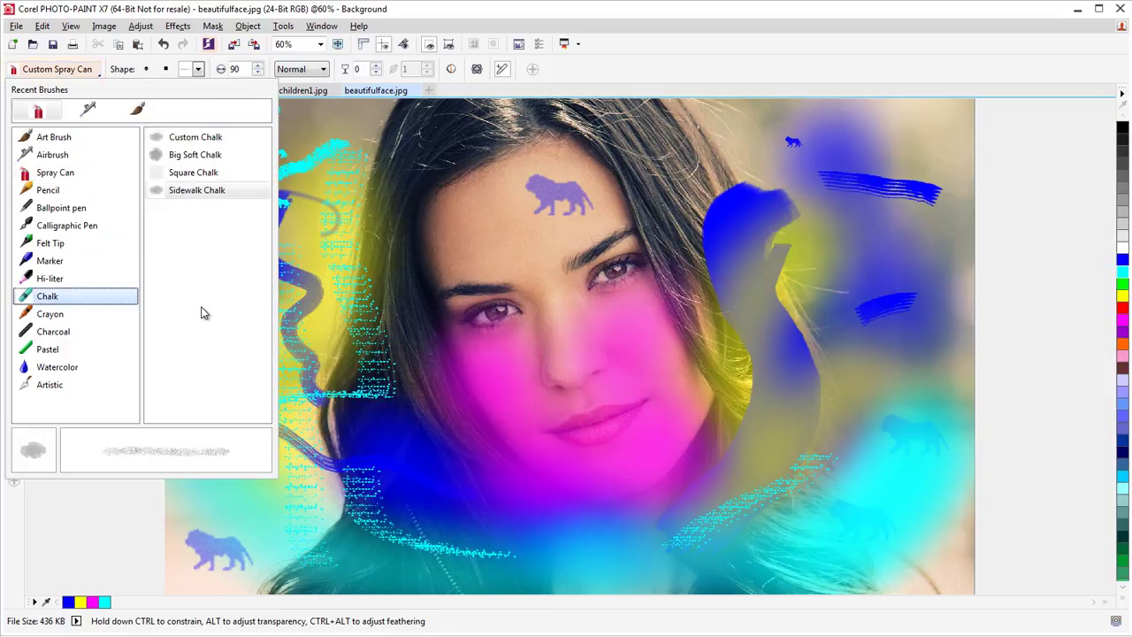
click(334, 284)
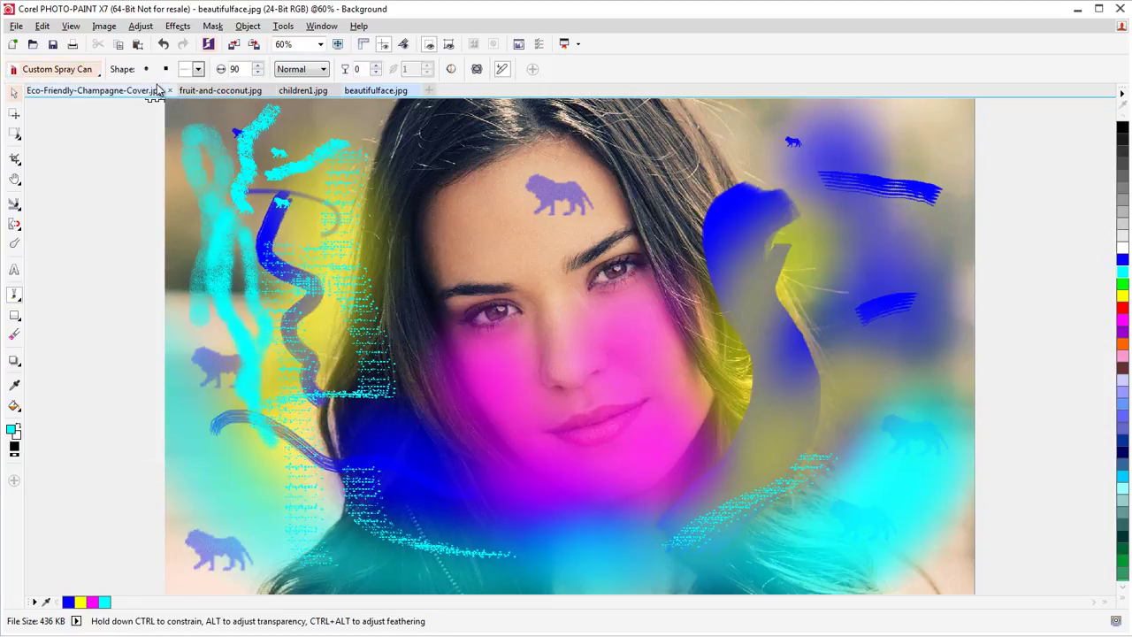
Pick the concentric-circle size 50 nib, set transparency to 20, and paint zigzag cyan strokes on the woman's forehead
click(198, 69)
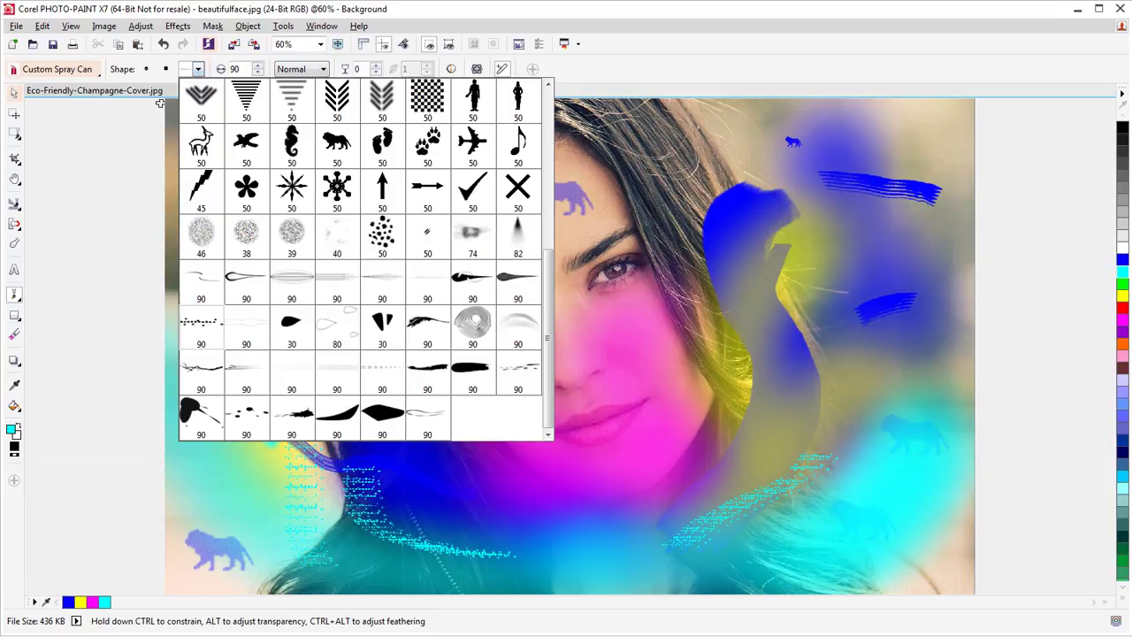
click(549, 130)
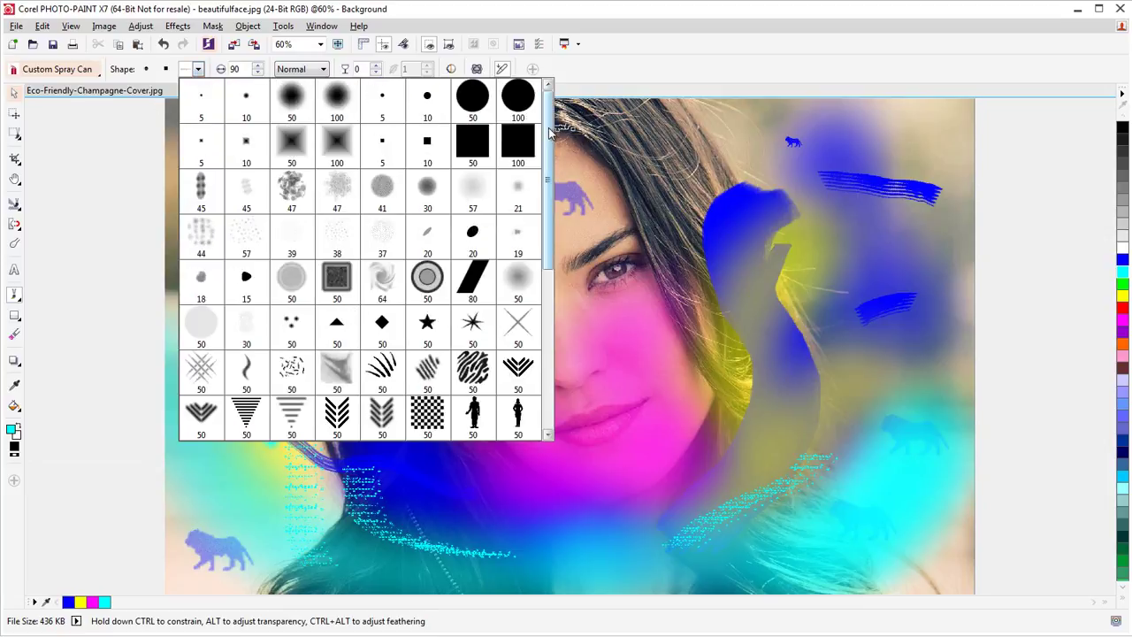
click(427, 277)
mouse_move(463, 212)
mouse_down()
mouse_move(449, 250)
mouse_move(489, 159)
mouse_move(505, 185)
mouse_move(479, 209)
mouse_up()
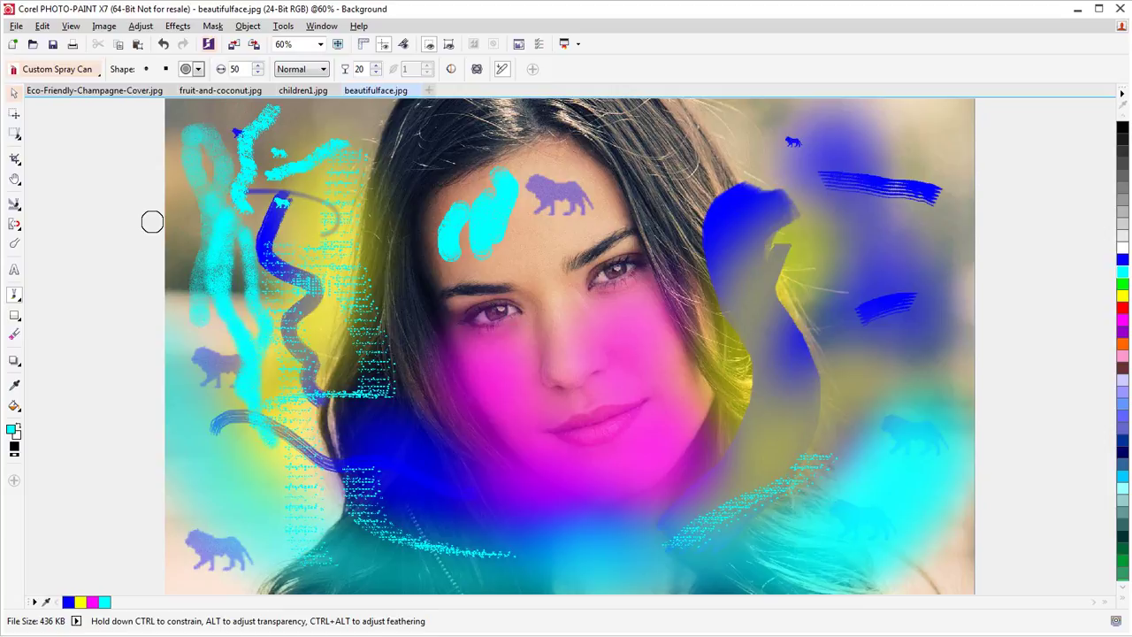
Display the available Hi-liter brush presets
scroll(152, 221, down, 1)
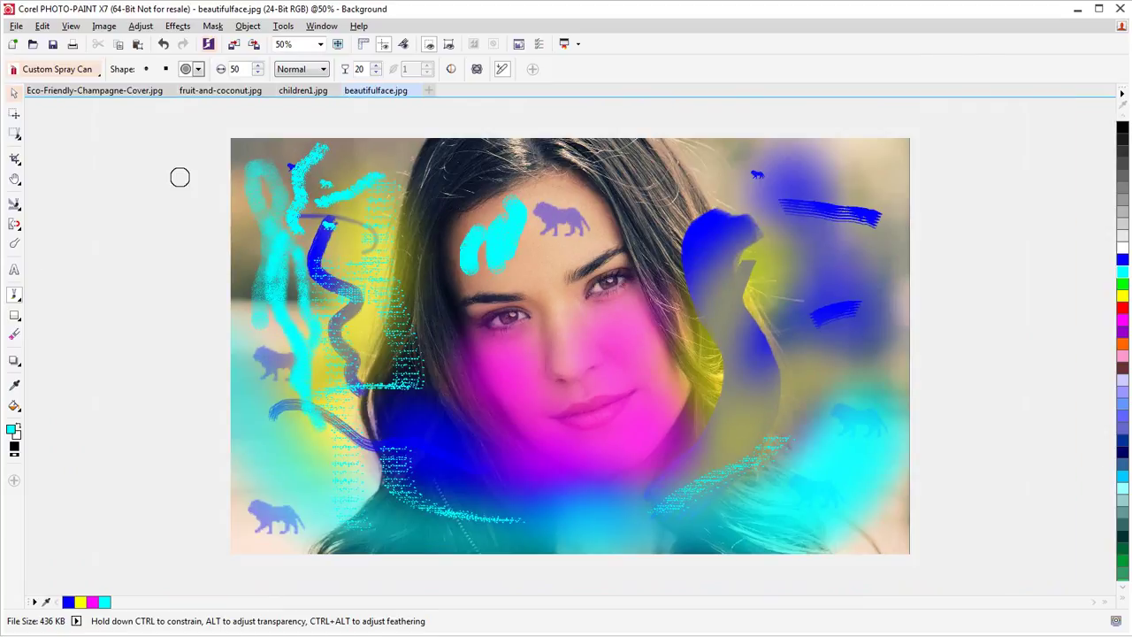
click(50, 72)
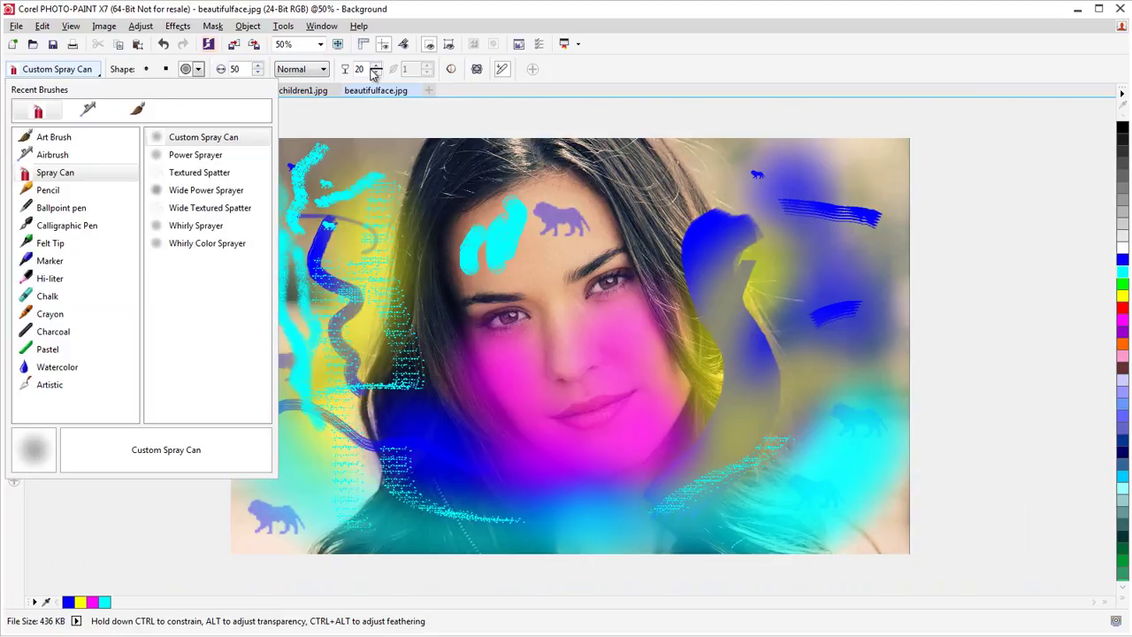
click(58, 277)
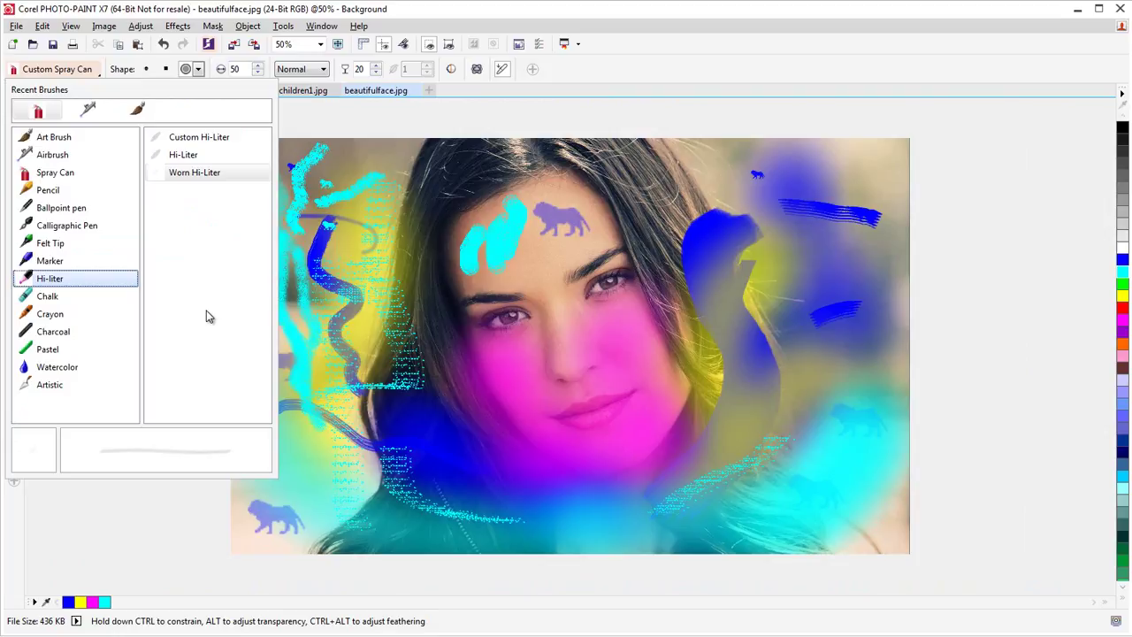